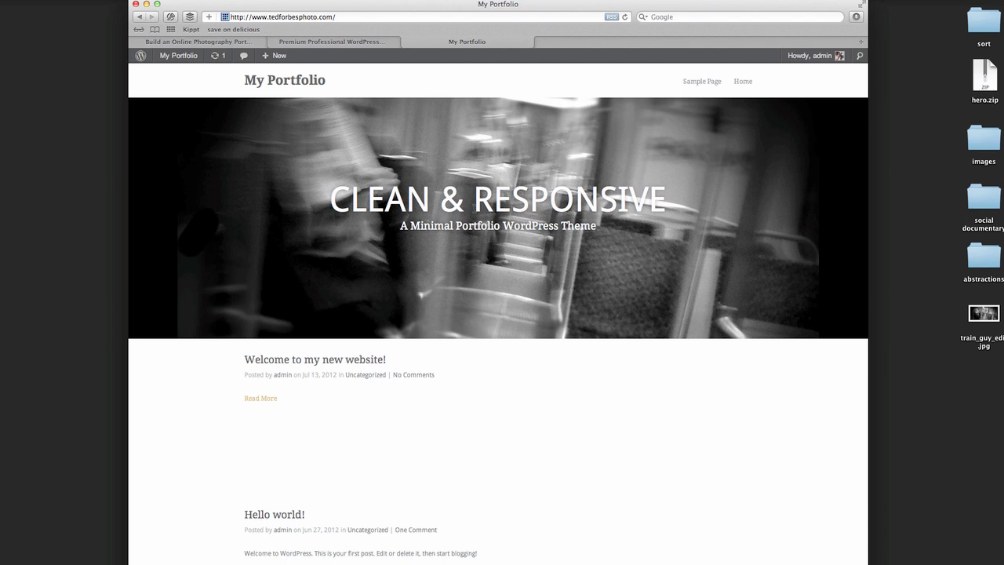
Step: Switch from the portfolio site to the Theme Trust website and open its Knowledge base
scroll(458, 222, down, 3)
scroll(458, 222, up, 3)
click(355, 42)
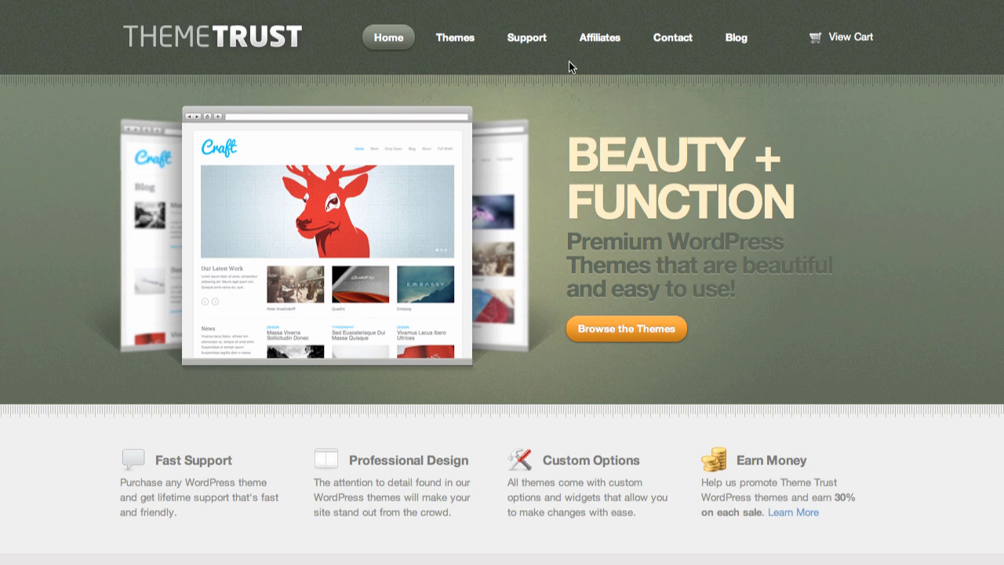
mouse_move(545, 47)
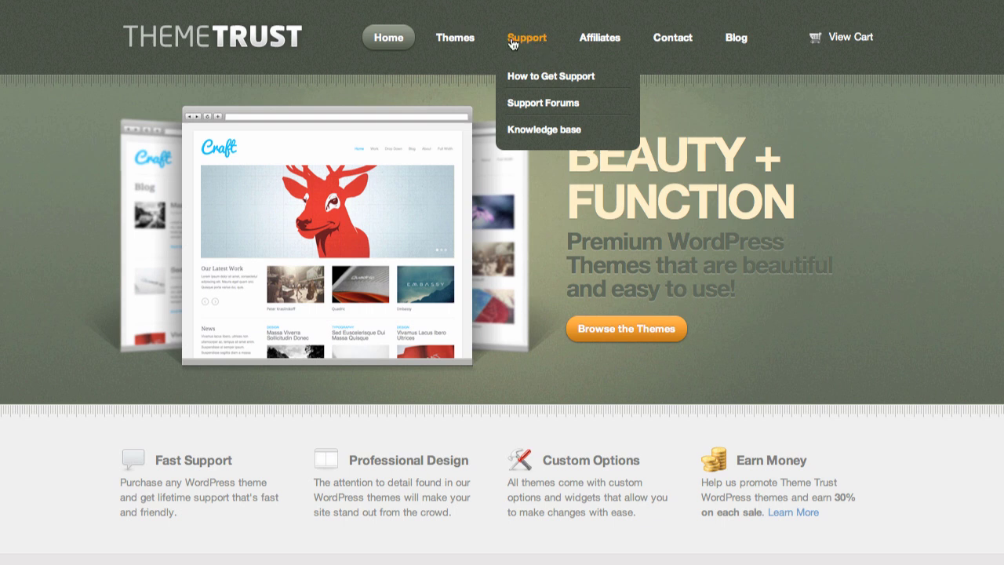
click(543, 131)
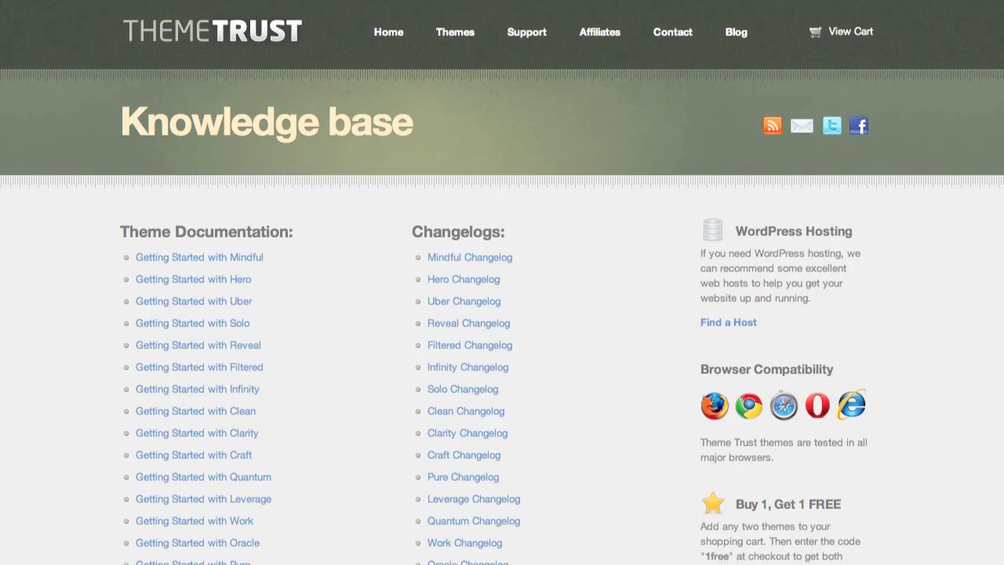
Step: Open the Getting Started with Hero documentation and look through its list of topics
scroll(502, 282, down, 3)
scroll(502, 282, up, 2)
scroll(502, 282, up, 2)
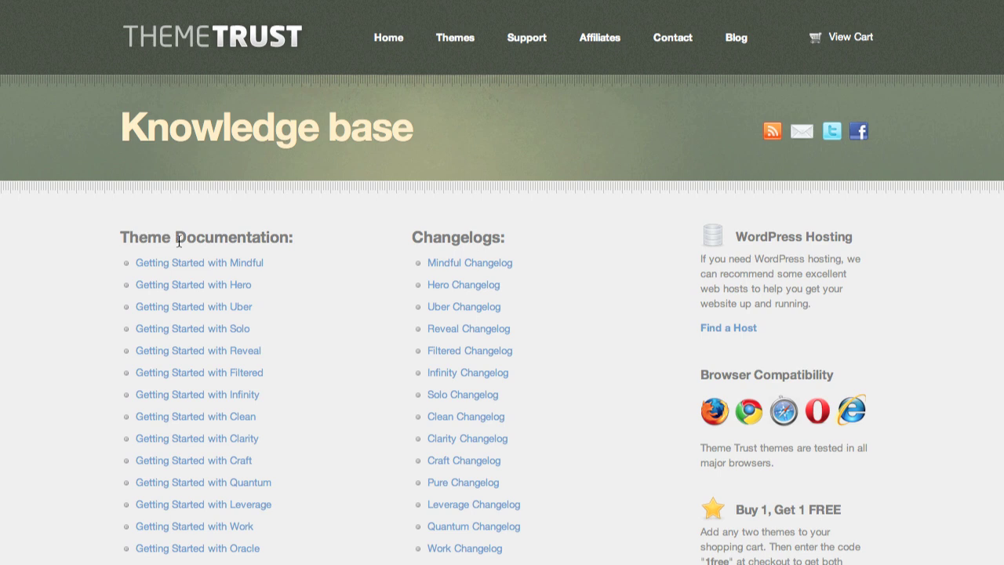
click(219, 287)
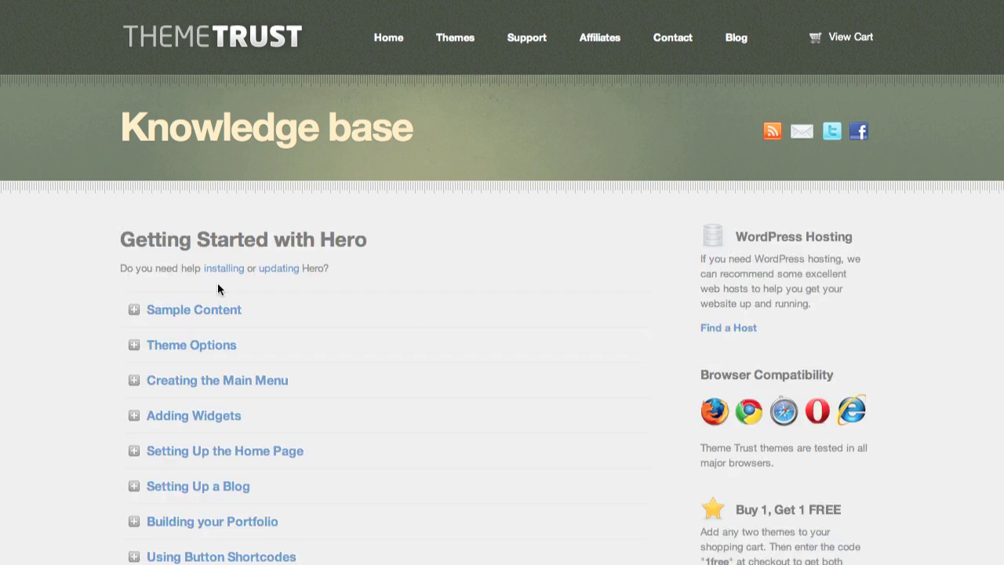
scroll(475, 428, down, 3)
scroll(475, 428, up, 3)
scroll(333, 343, down, 2)
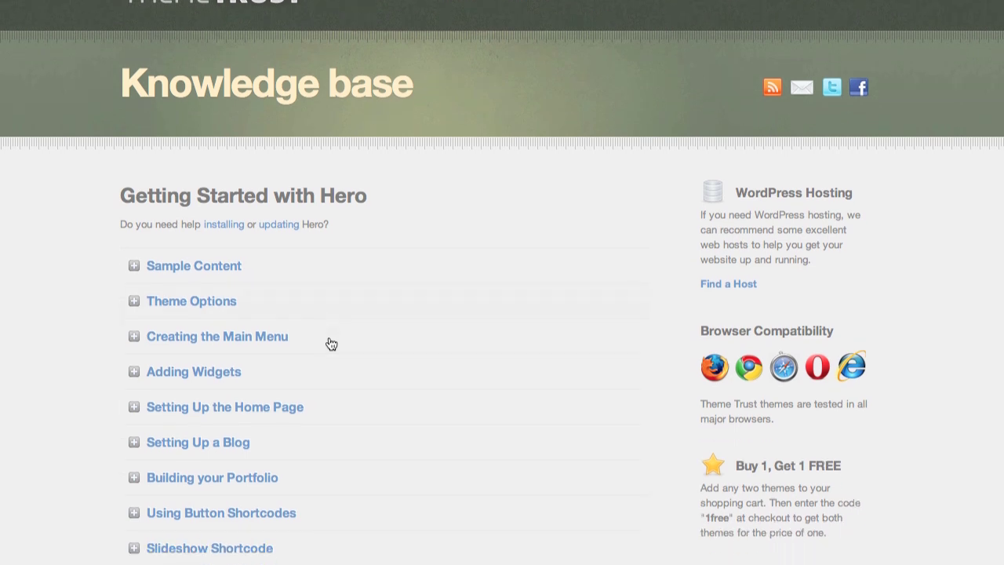
scroll(331, 344, down, 1)
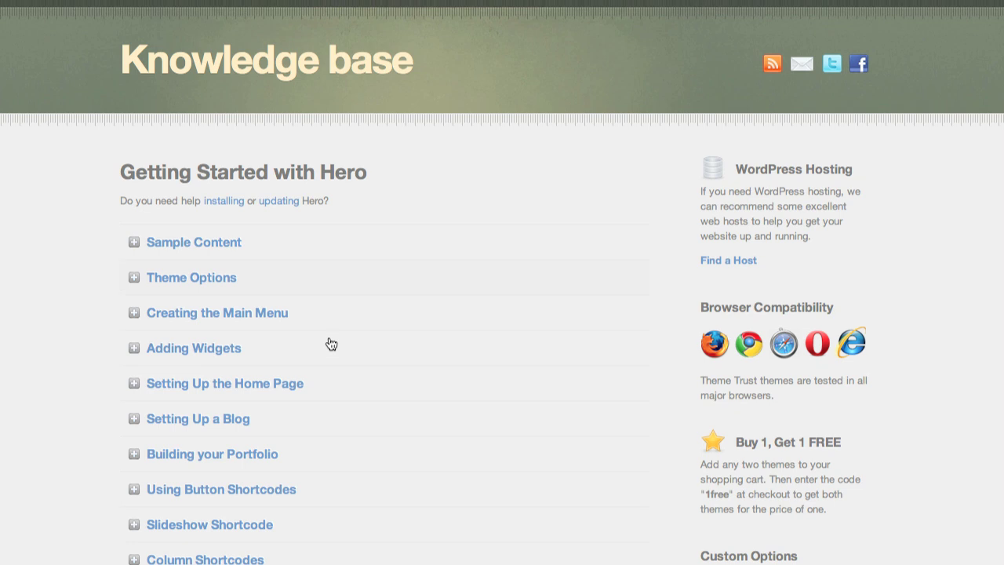
scroll(331, 344, up, 3)
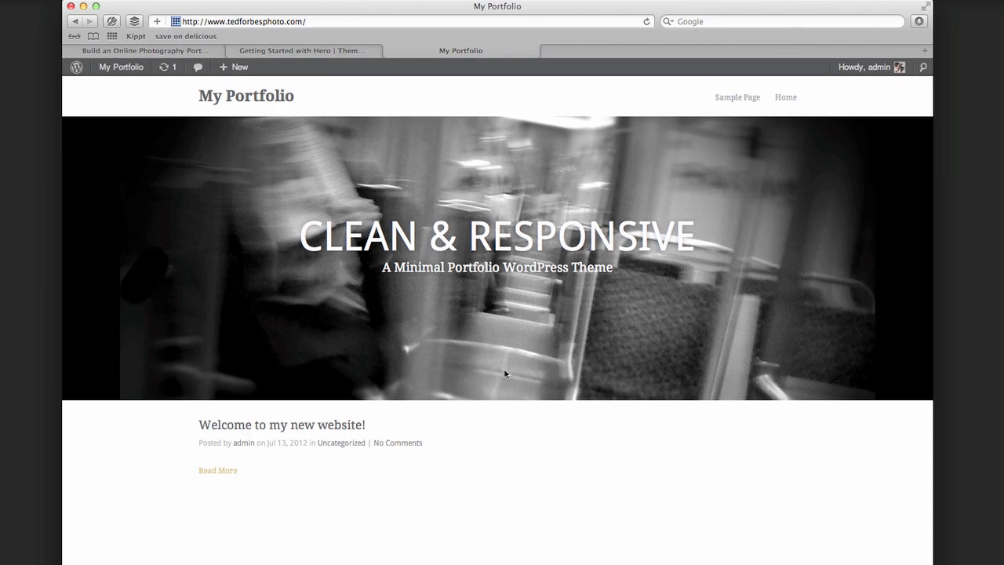
Step: Look over the My Portfolio front page and open the site's WordPress dashboard
scroll(489, 473, down, 5)
scroll(489, 473, up, 5)
scroll(316, 540, up, 2)
mouse_move(132, 74)
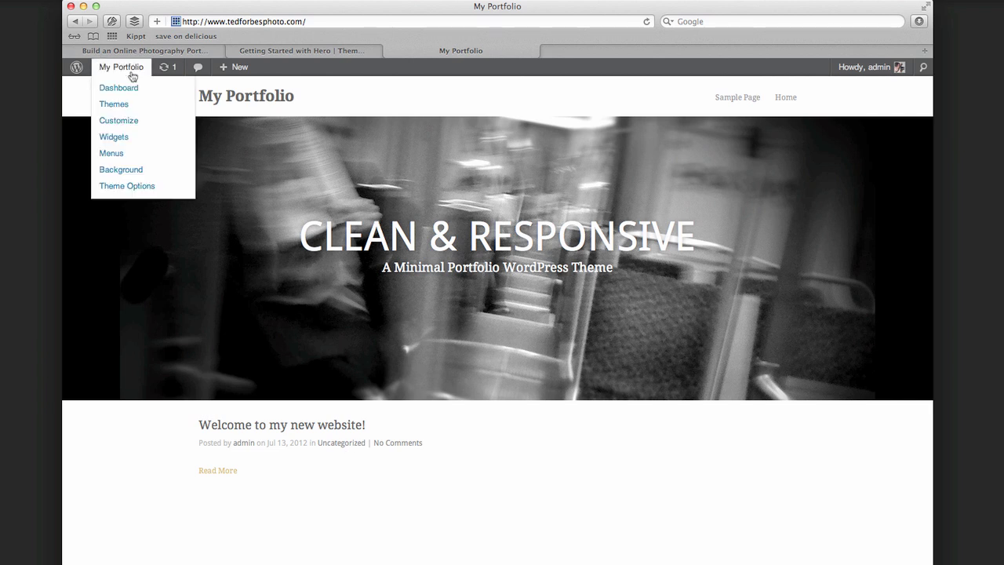
click(128, 88)
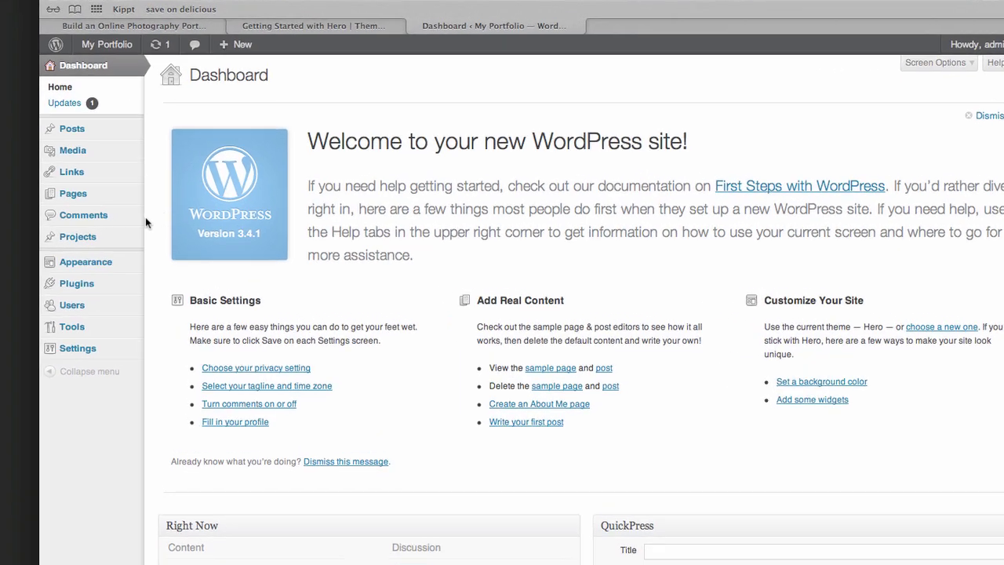
Step: Add a new page with the title Home
mouse_move(126, 317)
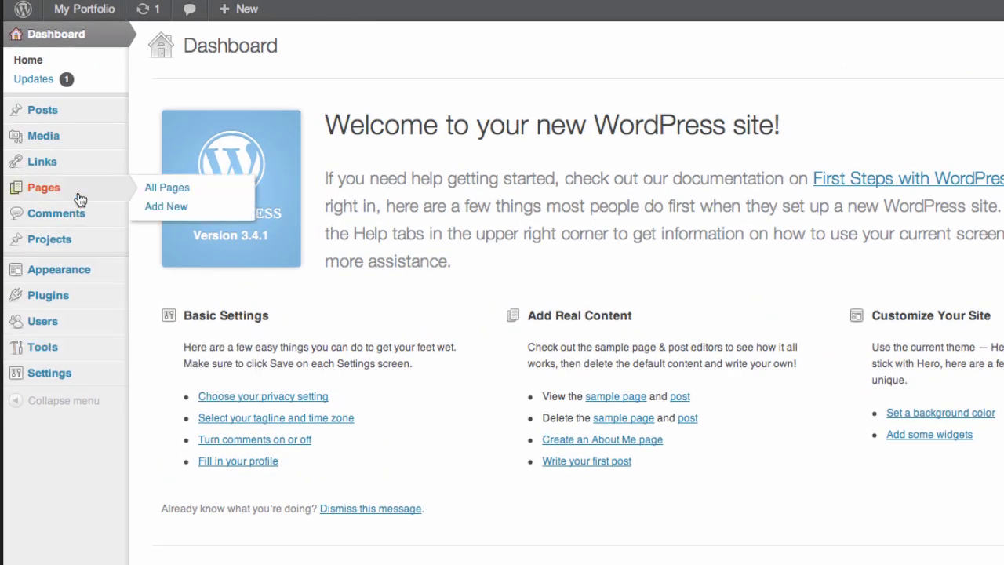
mouse_move(64, 199)
click(188, 206)
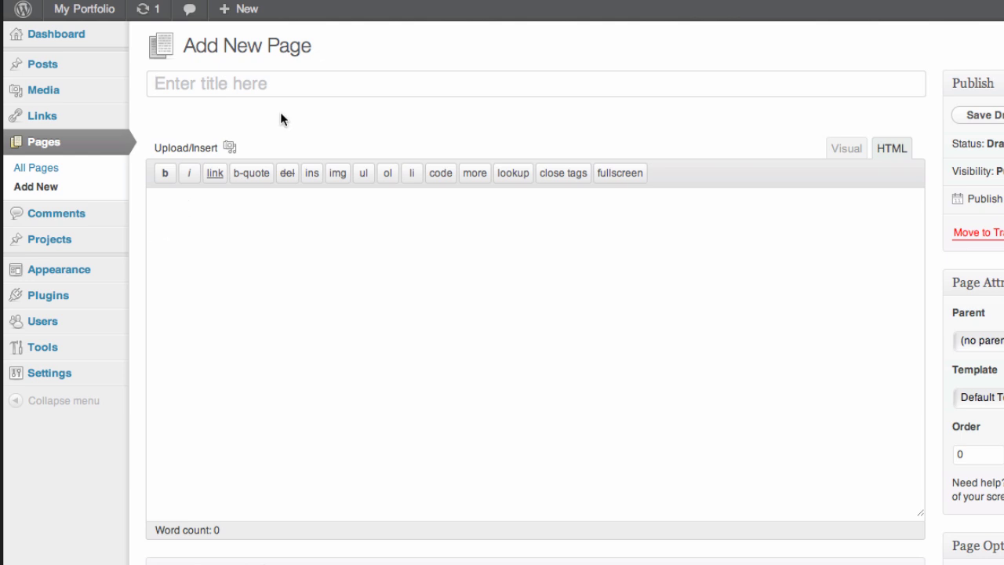
text(Home)
key(Tab)
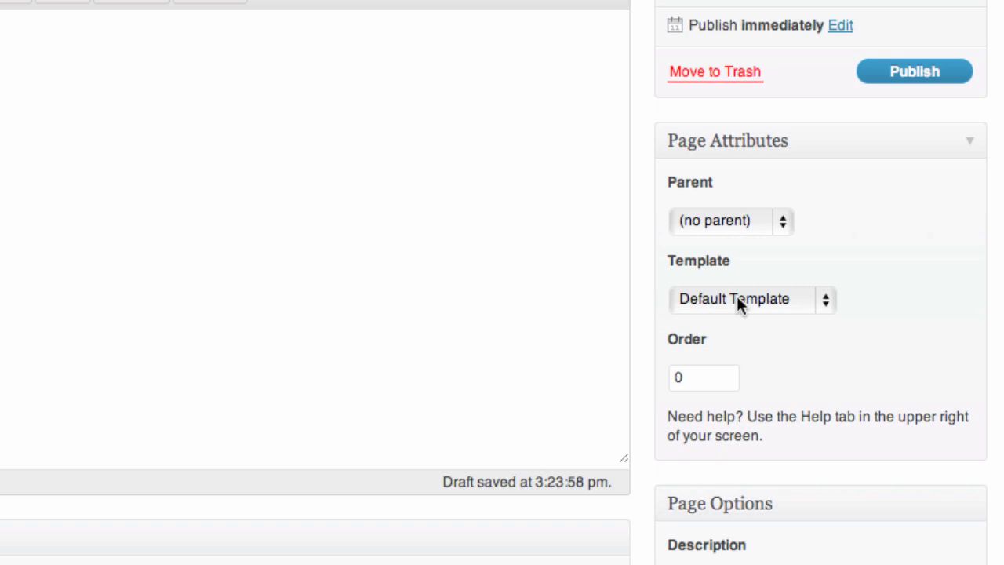
Step: Assign the Home template to the new page and publish it
click(823, 298)
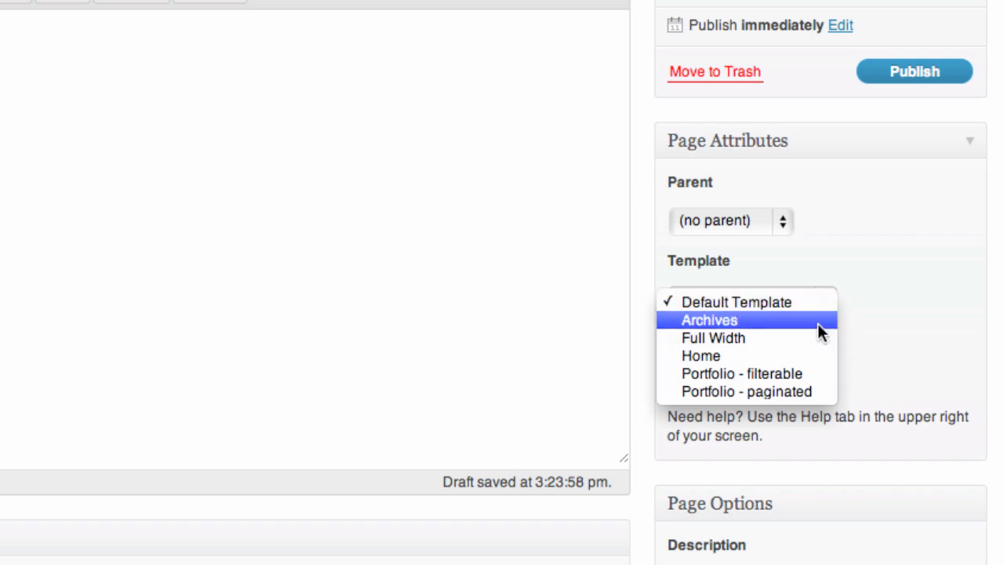
click(751, 356)
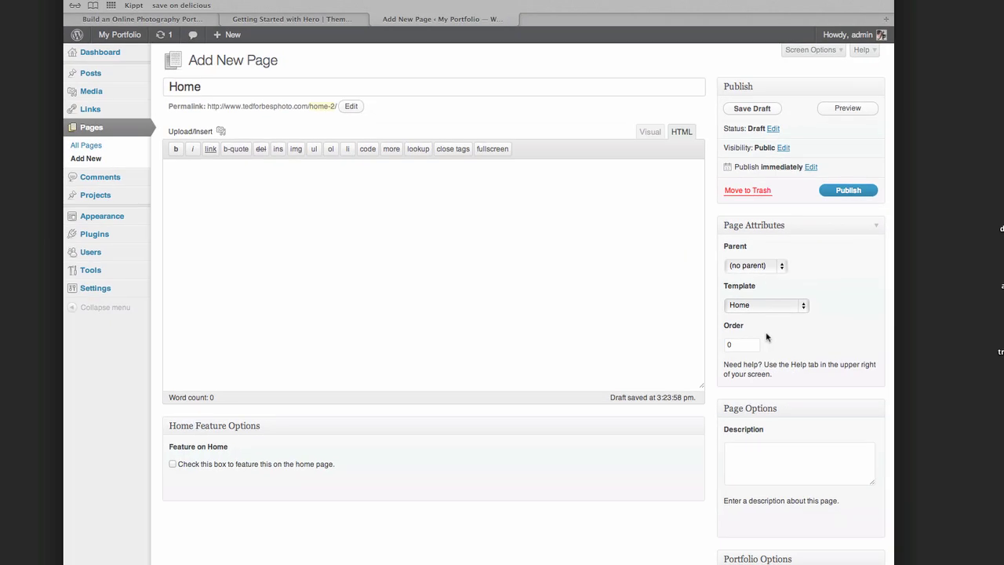
click(845, 190)
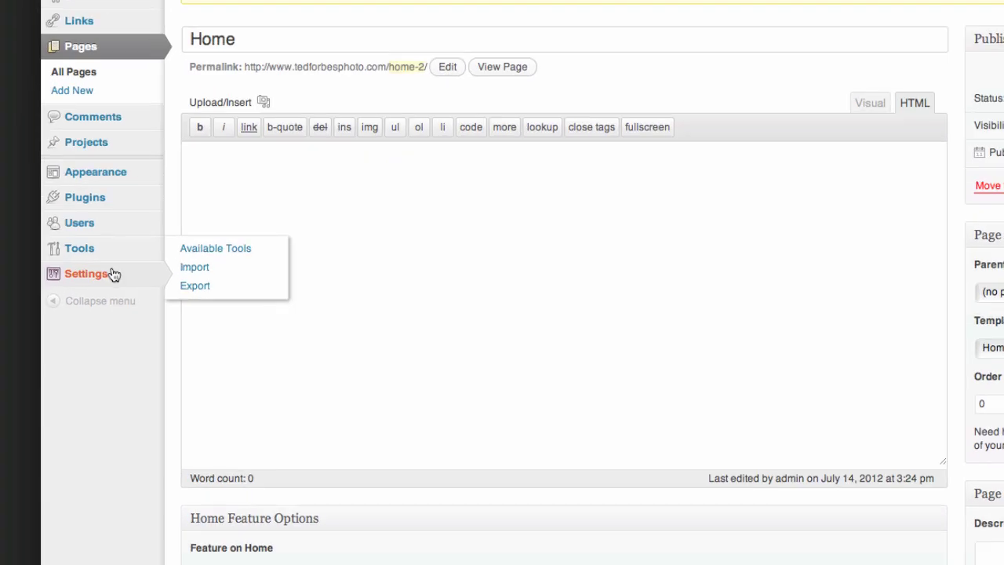
Step: In the reading settings, make the static page Home the front page, save the changes and view the site
mouse_move(116, 275)
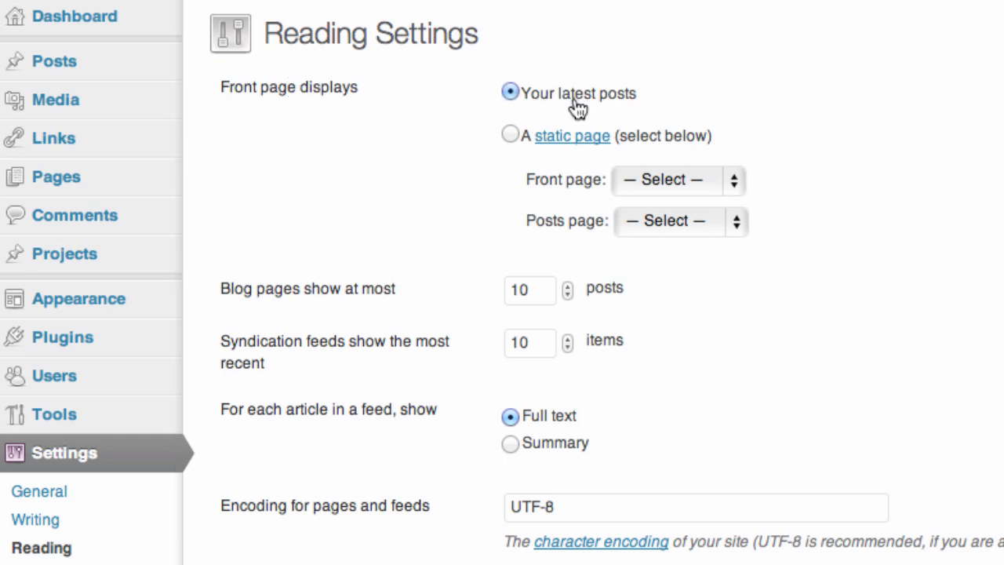
click(511, 134)
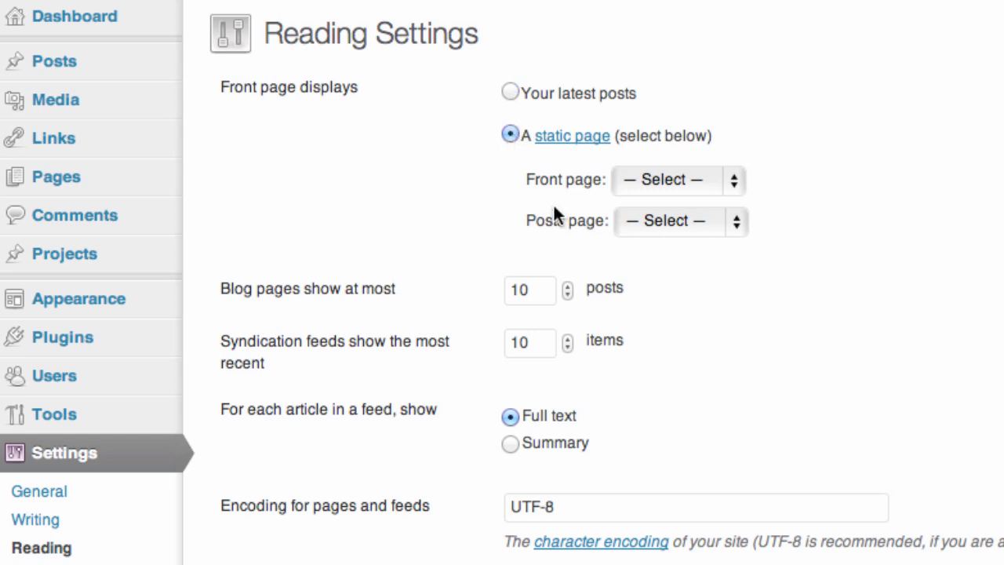
click(732, 182)
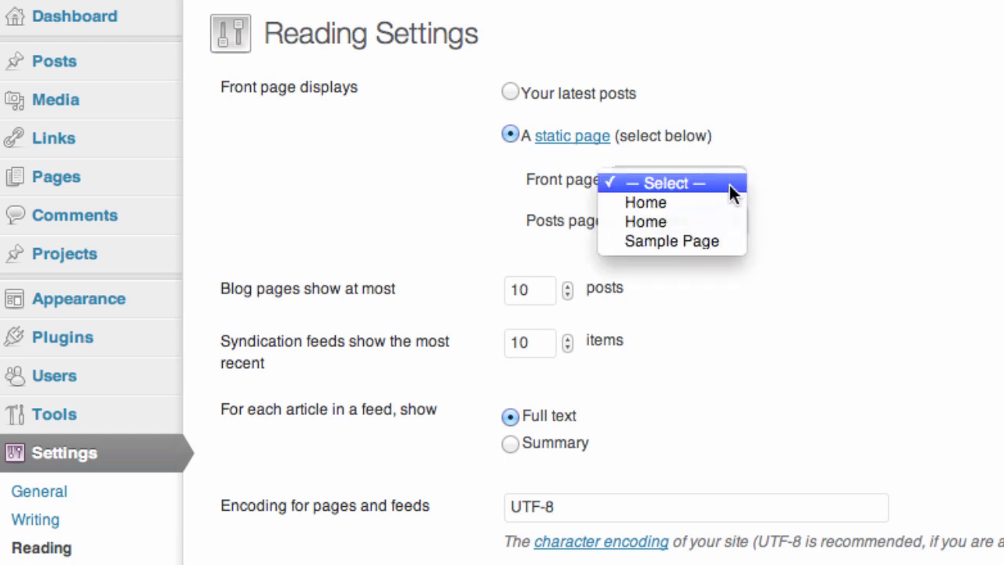
click(728, 203)
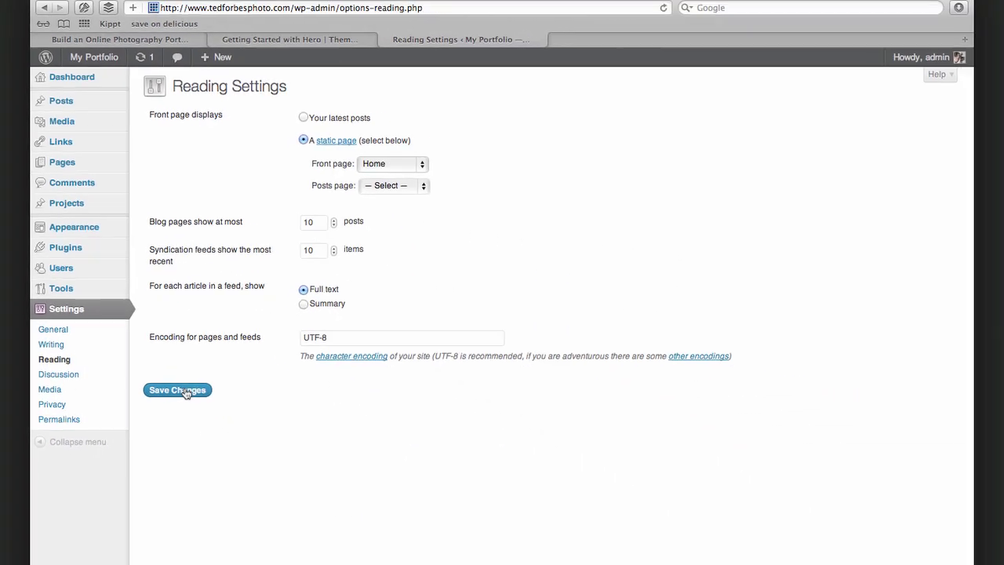
click(183, 385)
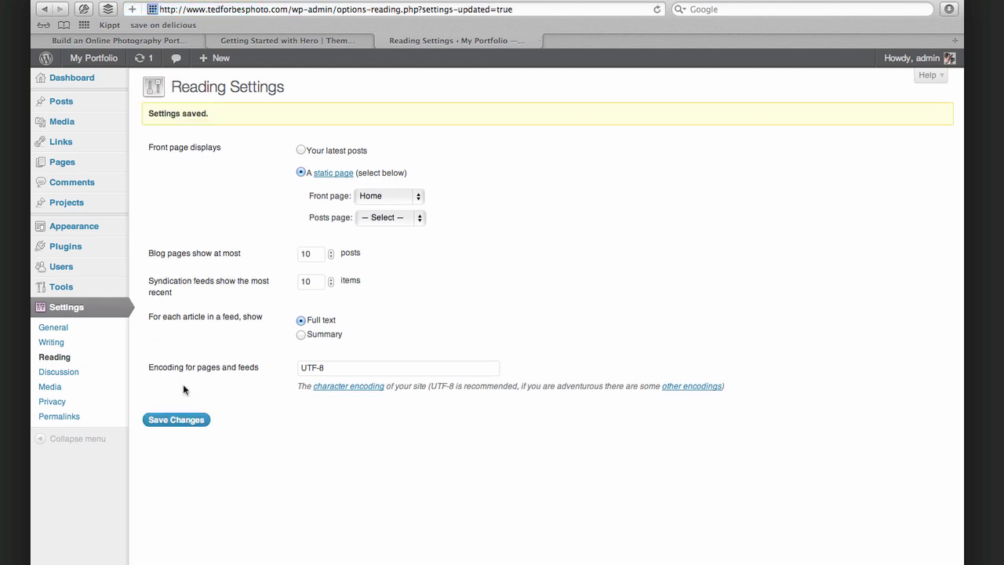
mouse_move(98, 60)
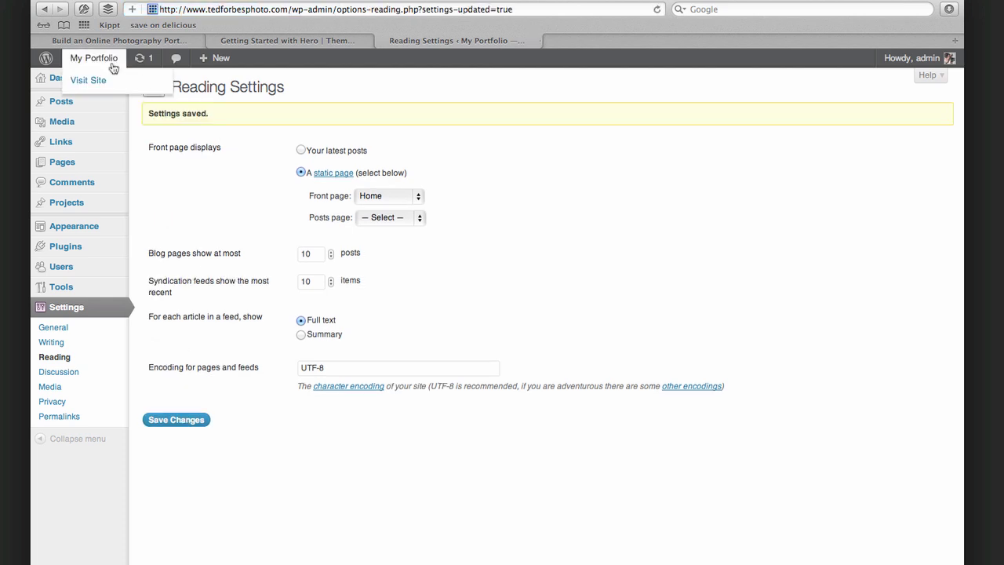
click(100, 81)
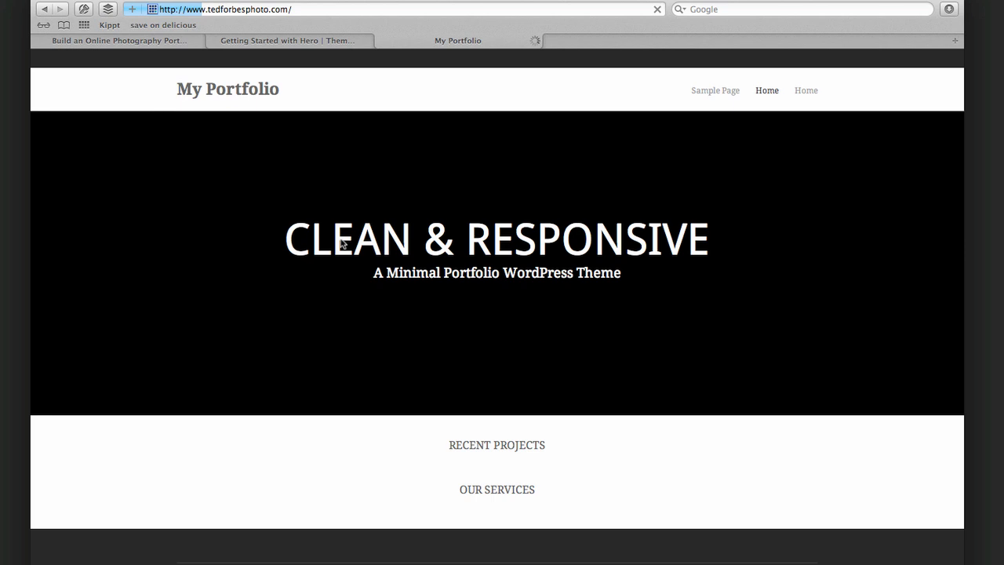
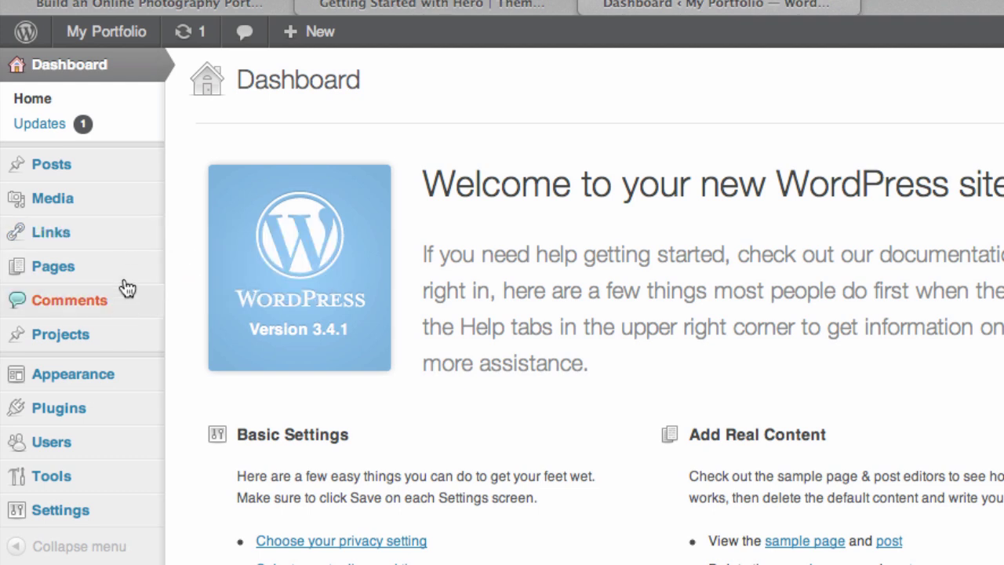
Step: Add a new project titled Social Documentary, correcting the spelling of the second word
mouse_move(112, 331)
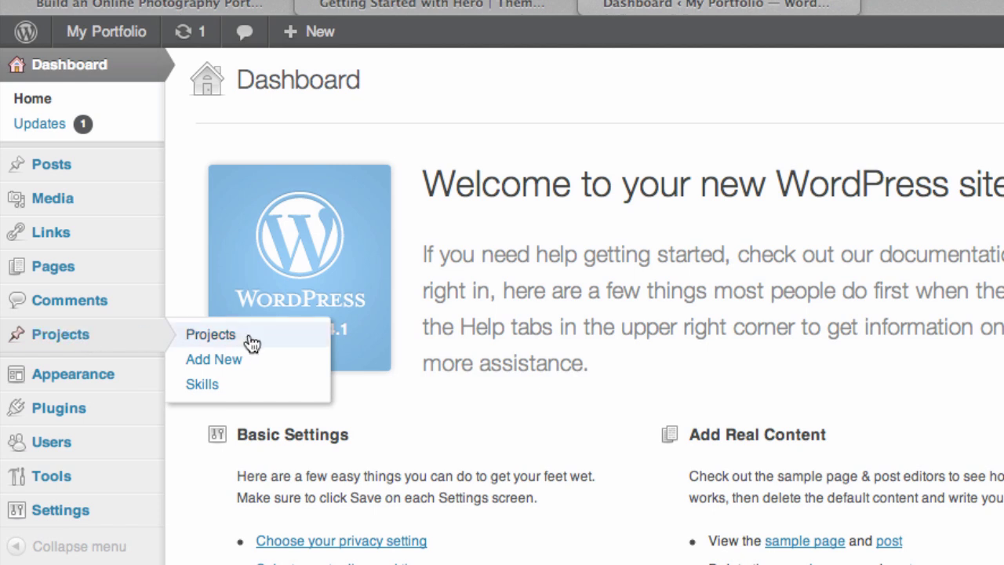
click(251, 363)
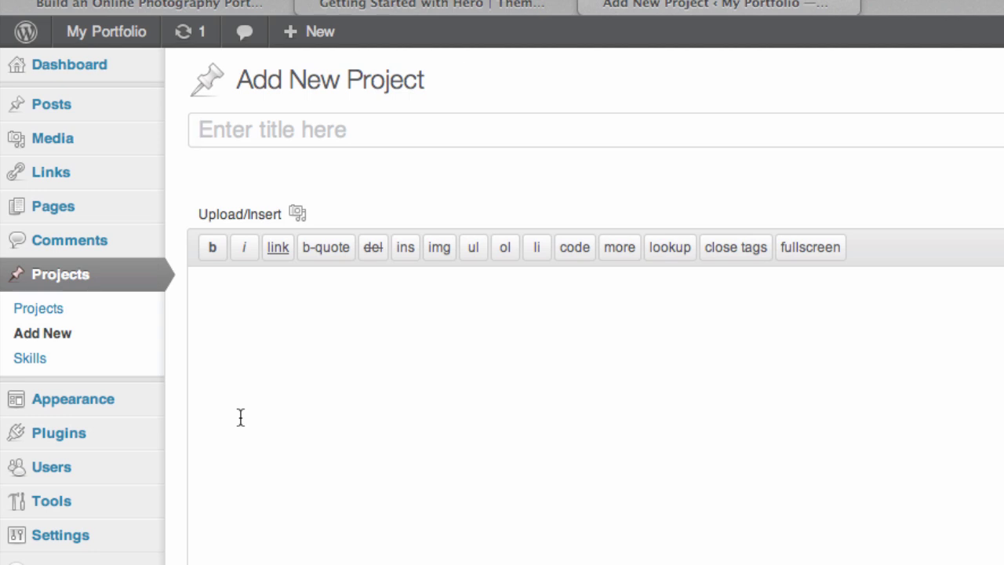
text(Soc)
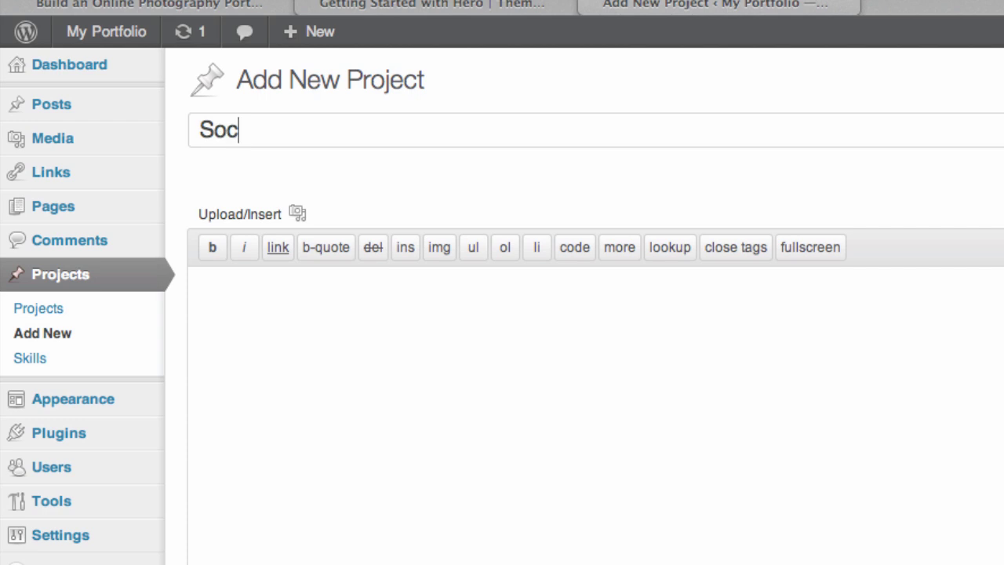
text(ial Du)
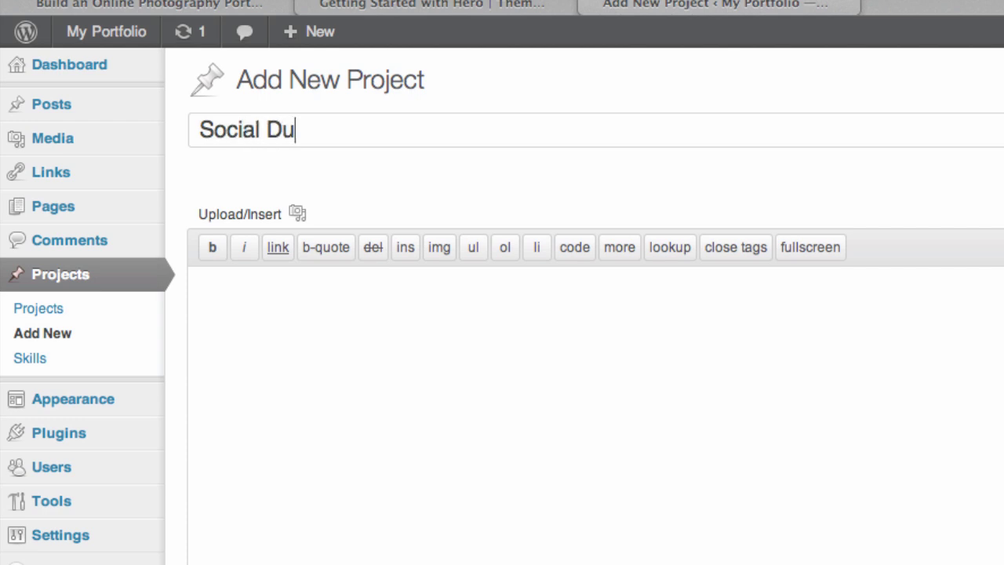
text(cumentary)
key(Tab)
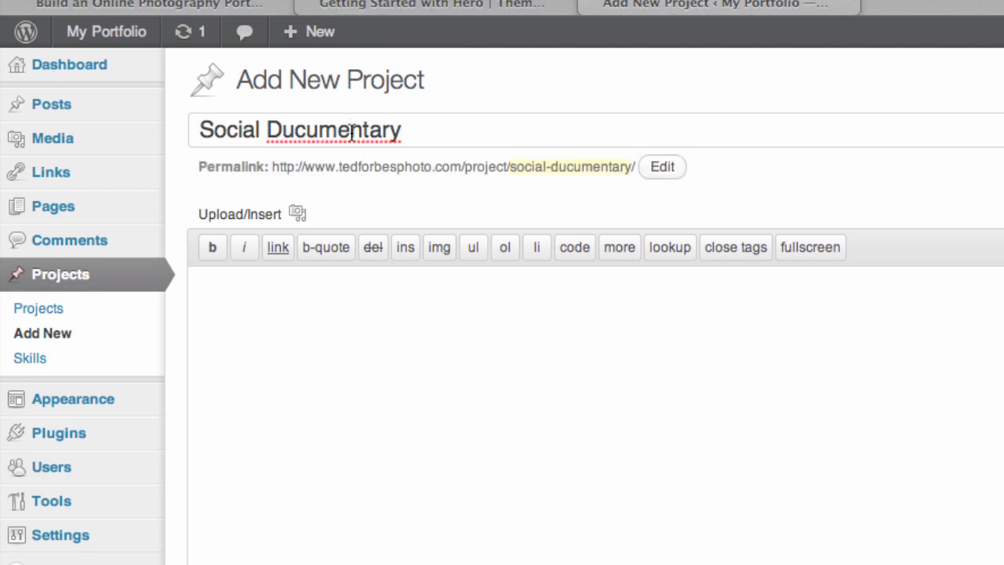
right_click(355, 134)
click(306, 132)
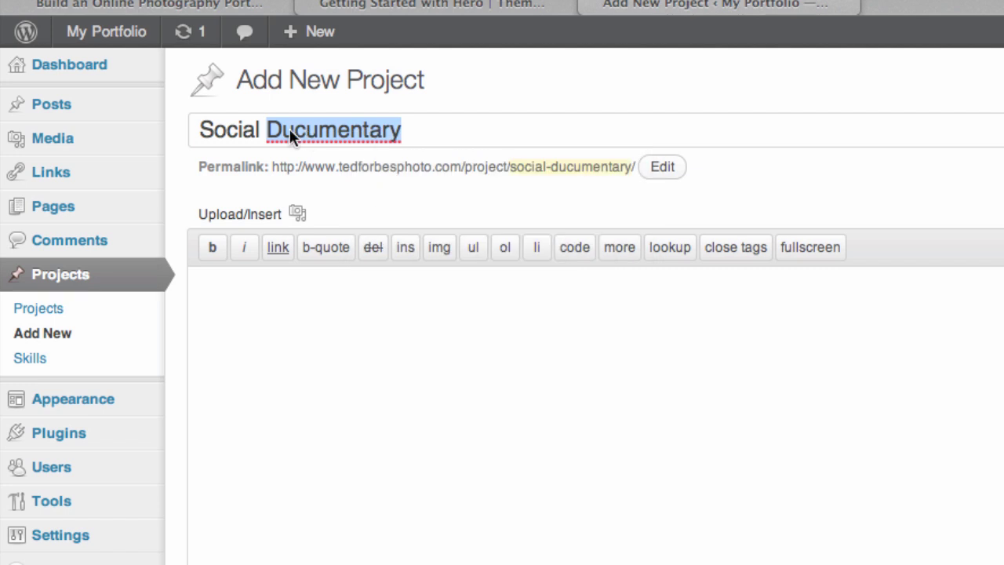
click(289, 128)
key(BackSpace)
text(o)
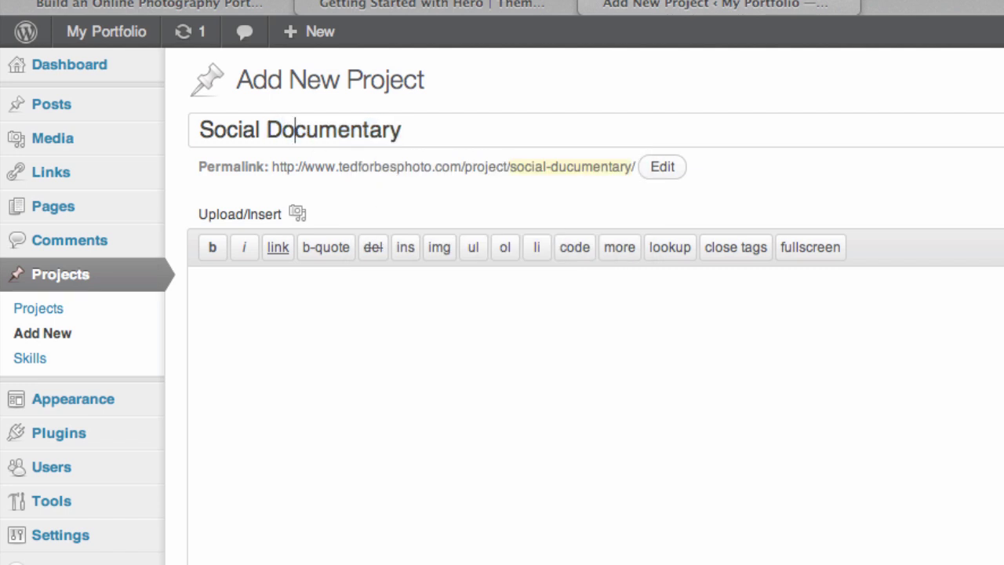
Step: Switch the project's content editor to Visual mode and back to HTML
click(466, 127)
click(462, 353)
click(1003, 215)
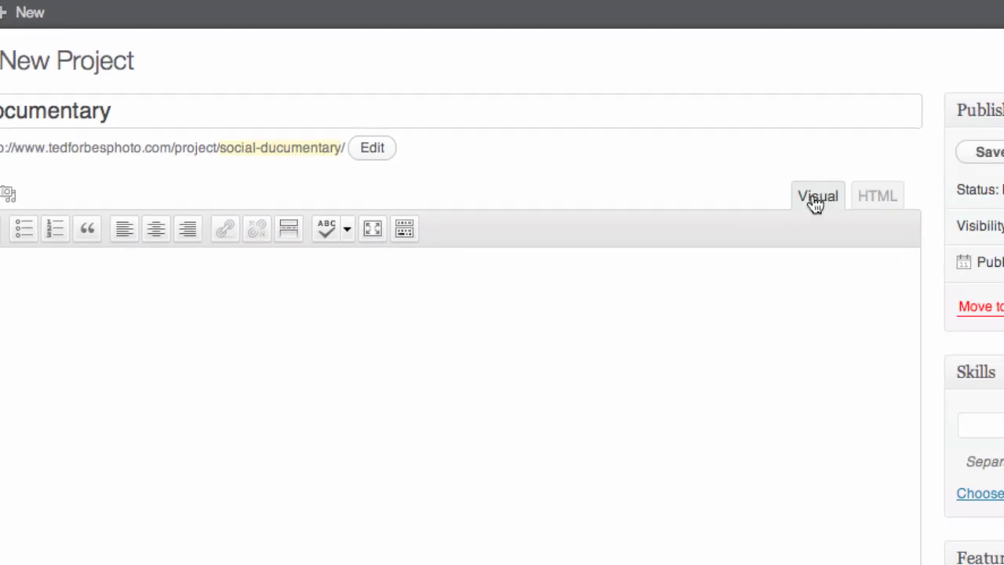
click(880, 202)
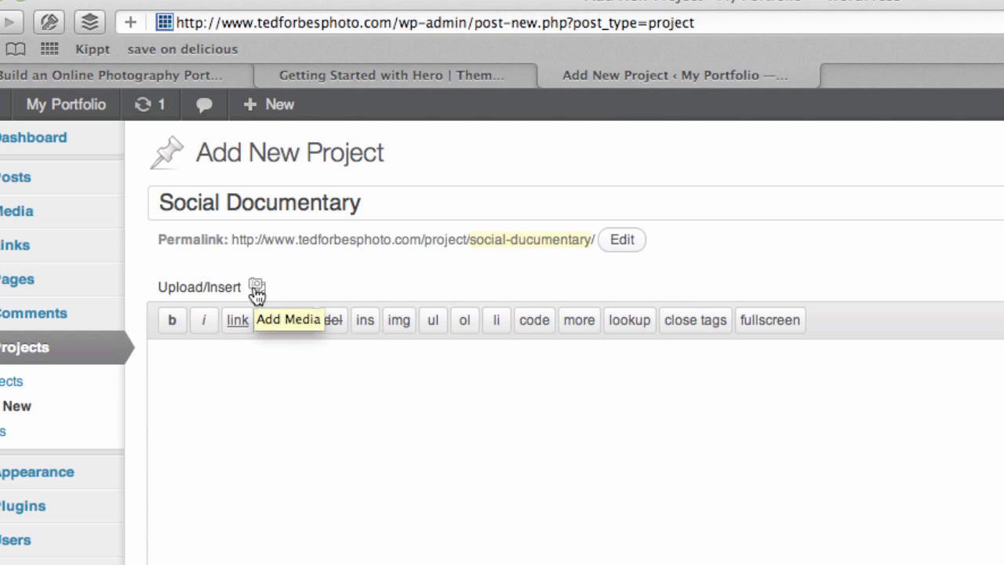
Step: Upload chicago1.jpg, chicago9.jpg, street_001.jpg and street_014.jpg from the social documentary folder to the project's media
click(256, 288)
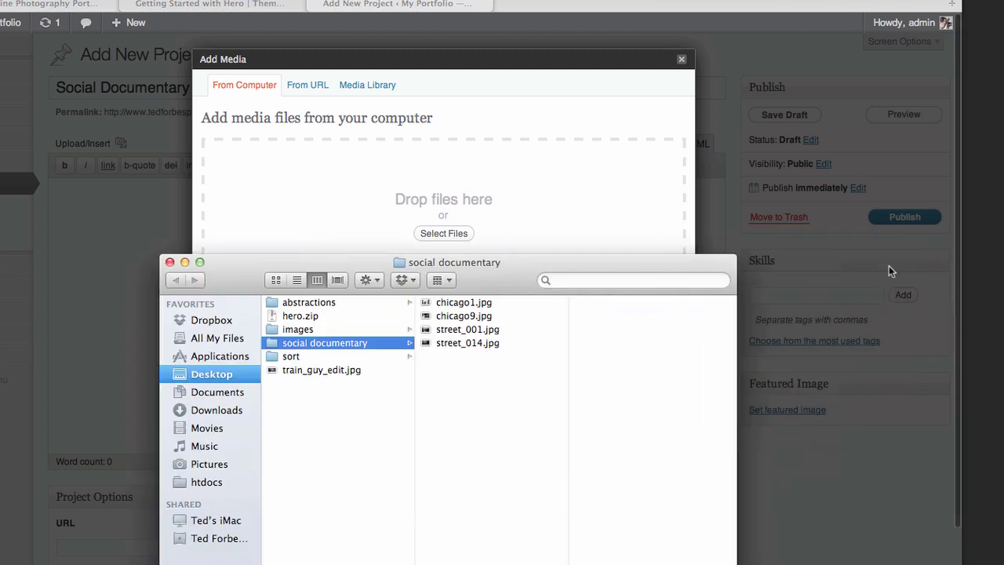
drag(540, 306, 522, 353)
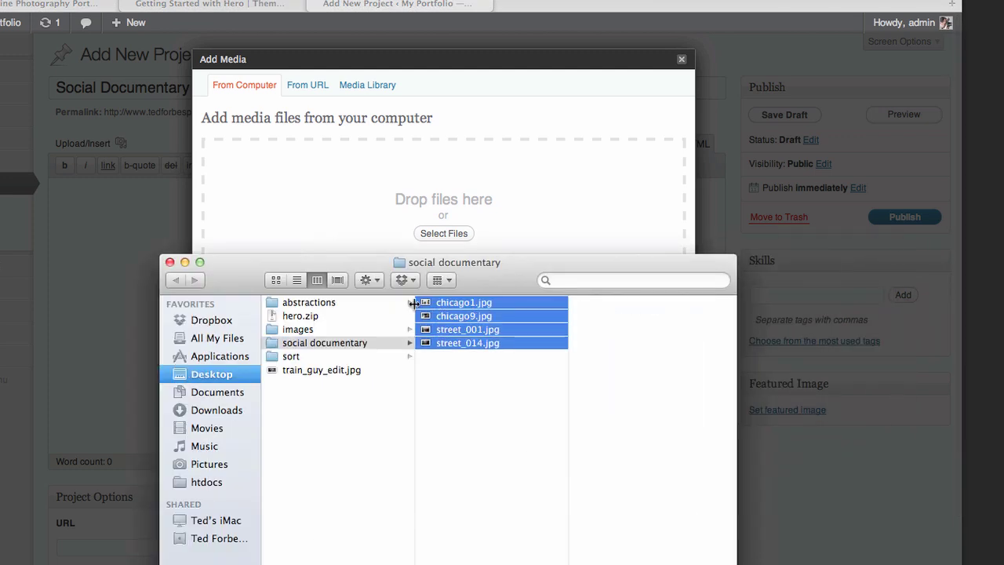
drag(425, 309, 544, 208)
click(170, 262)
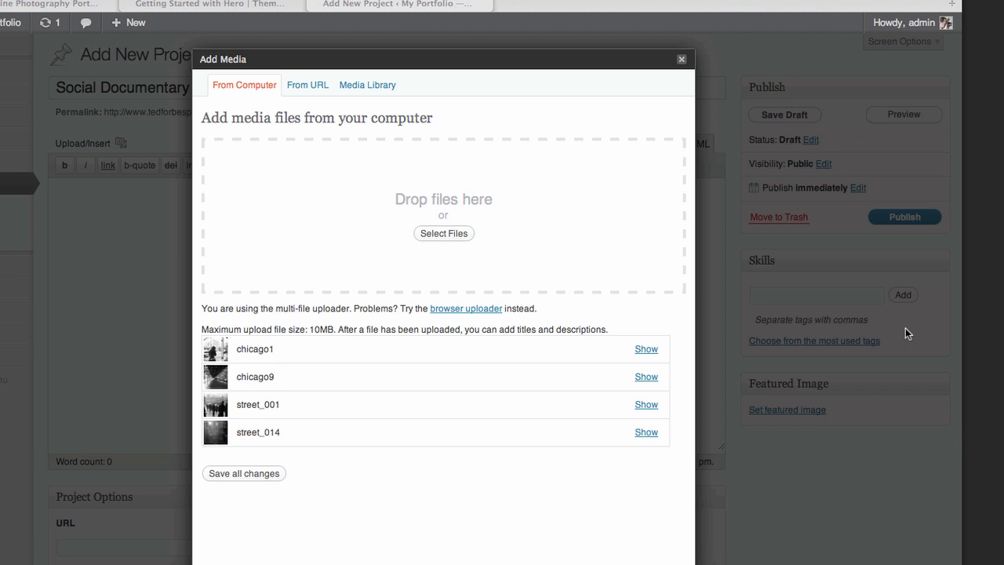
Step: Remove the link URL from the chicago1 image and insert it into the project at full size
click(645, 349)
scroll(554, 326, down, 3)
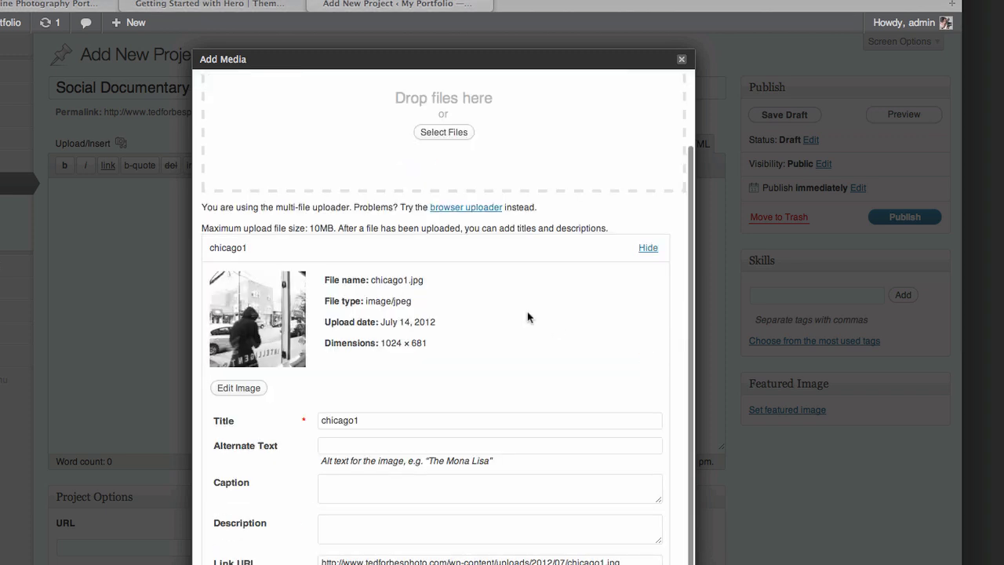
scroll(515, 309, down, 1)
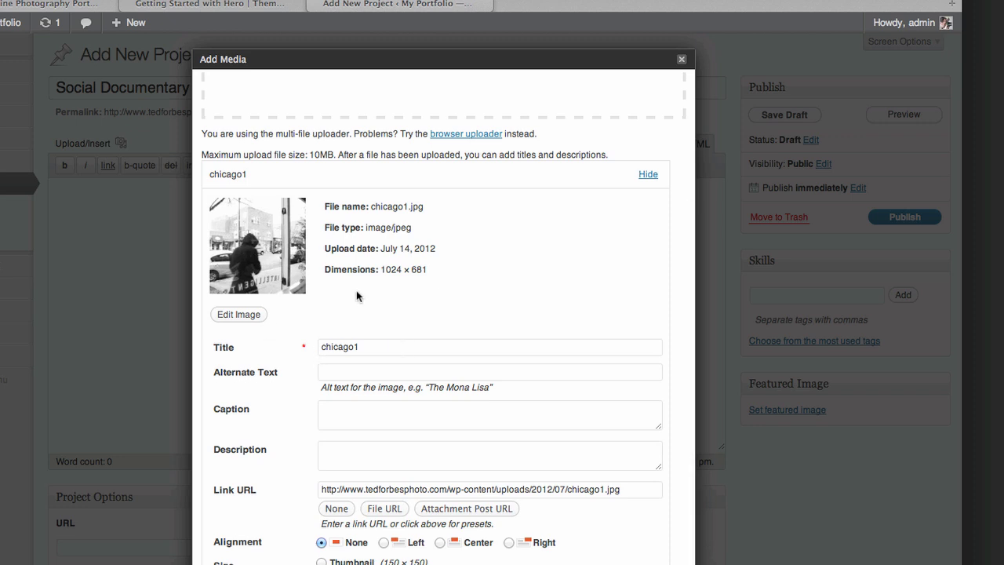
scroll(467, 334, down, 1)
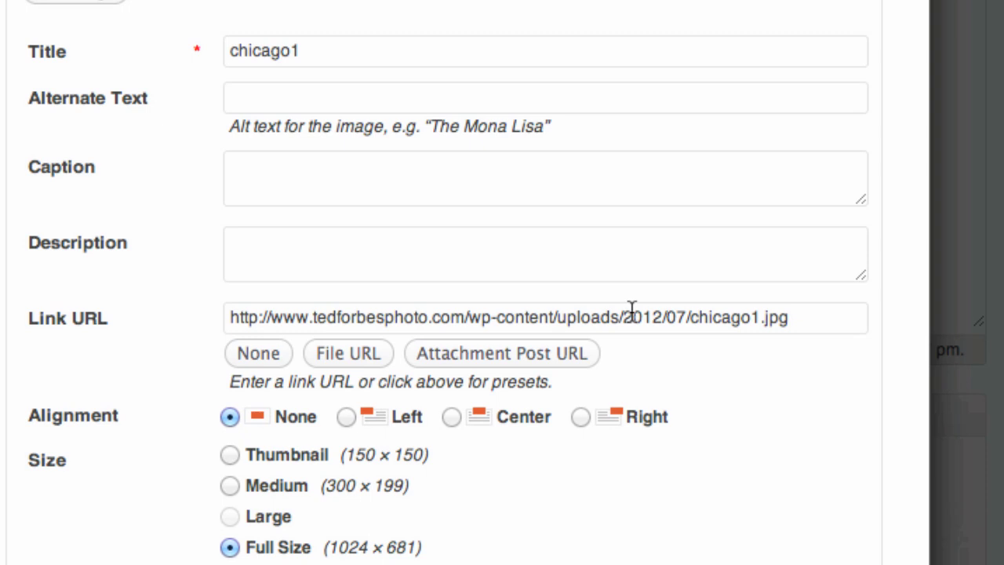
click(262, 355)
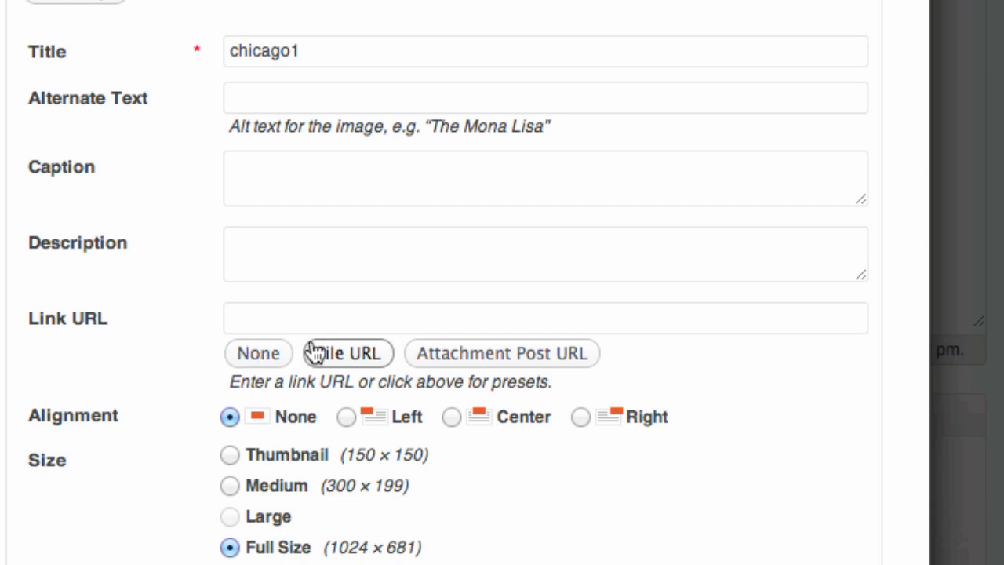
scroll(230, 360, down, 5)
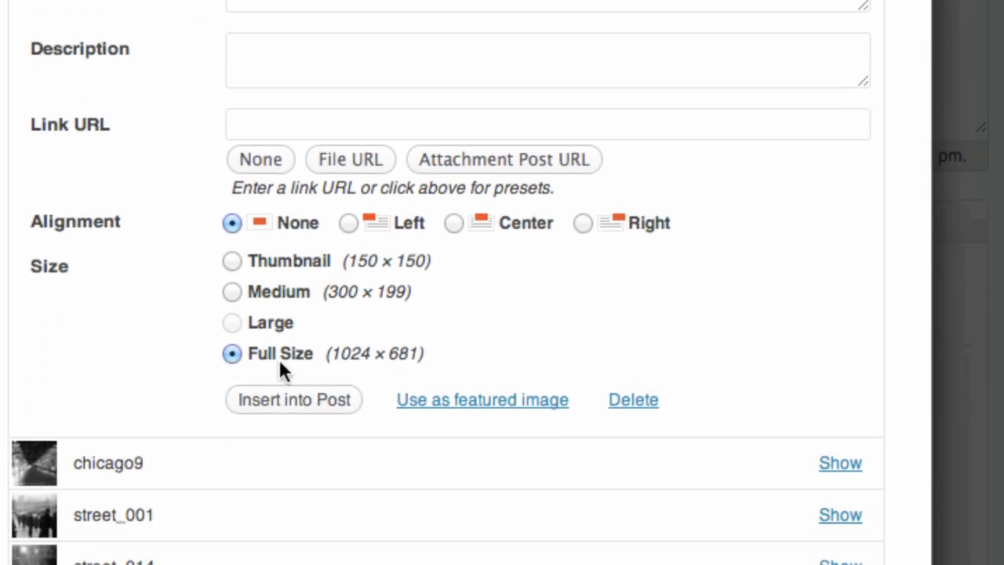
click(313, 404)
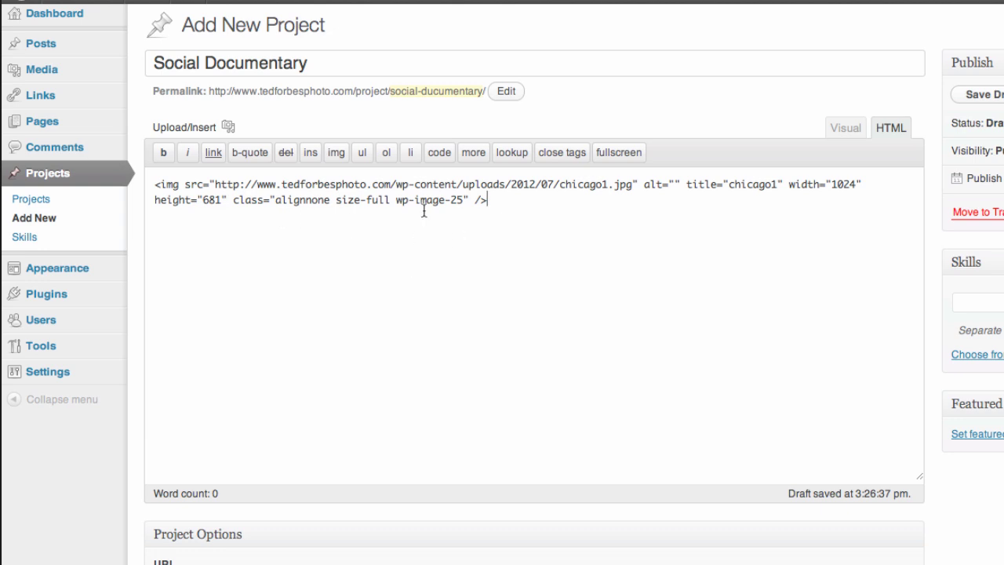
Step: Check the inserted image in Visual mode, return to HTML mode and start a new line below the image code
click(847, 129)
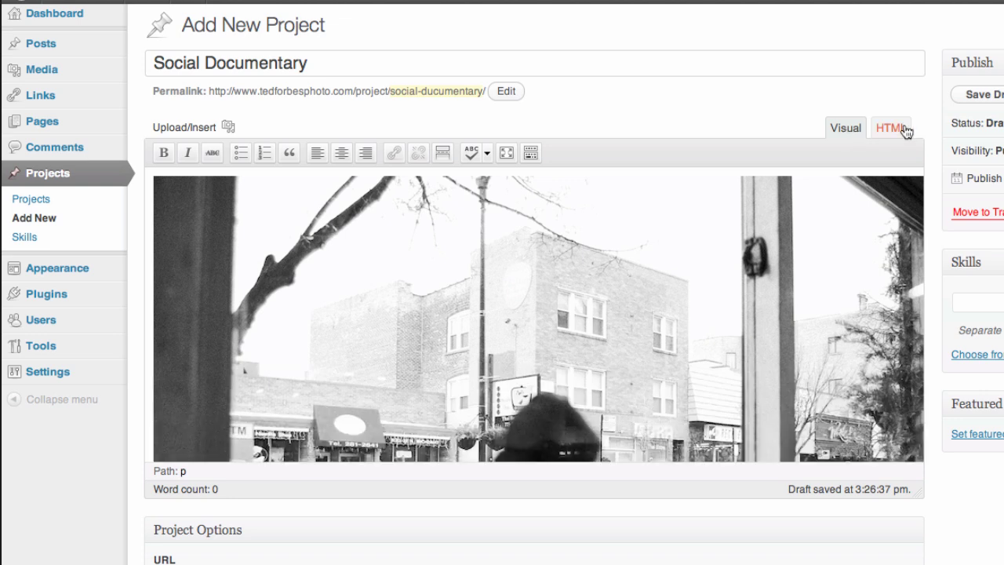
click(894, 128)
click(686, 210)
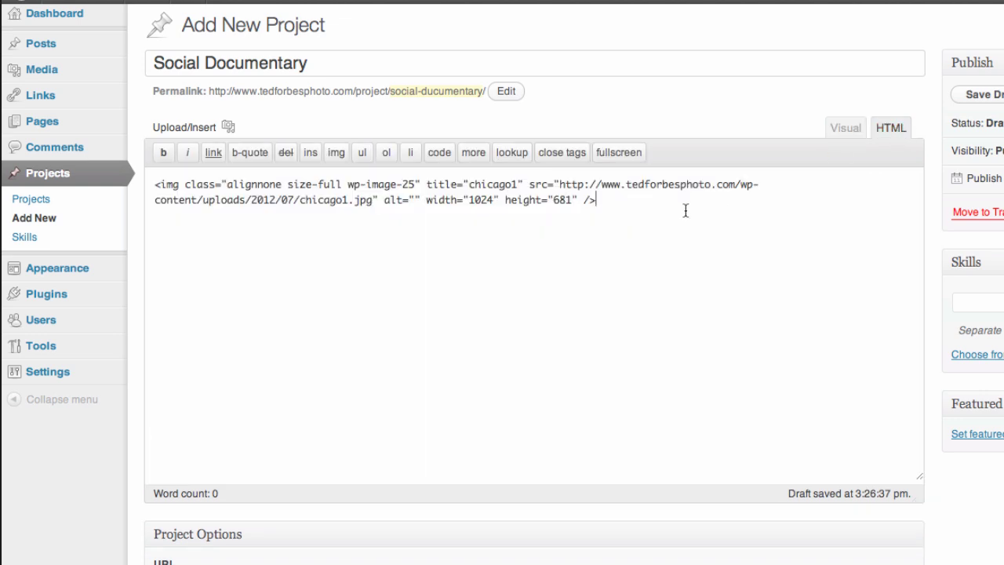
key(Return)
Step: Insert the chicago9 image from the project's gallery at full size without a link URL
click(227, 127)
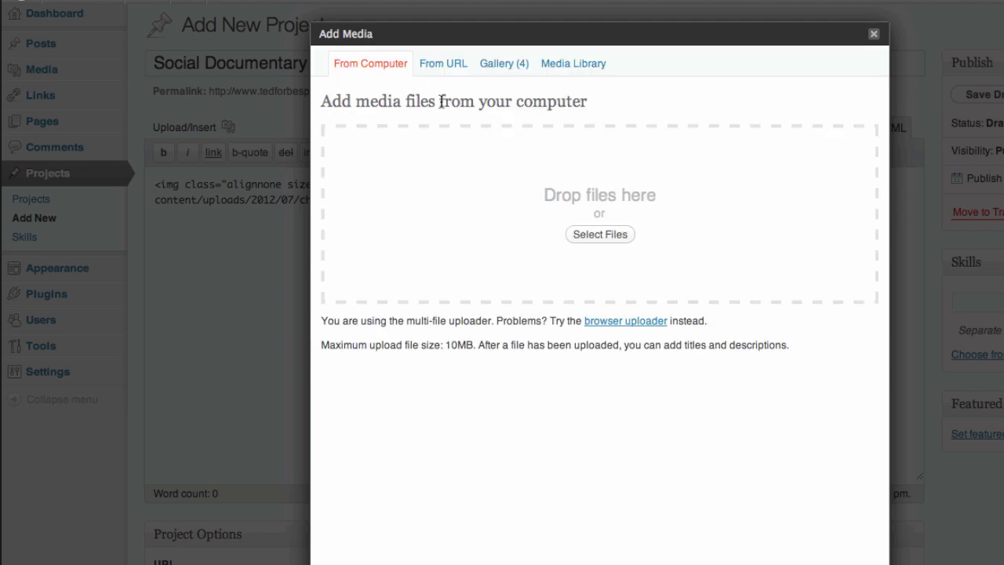
click(515, 70)
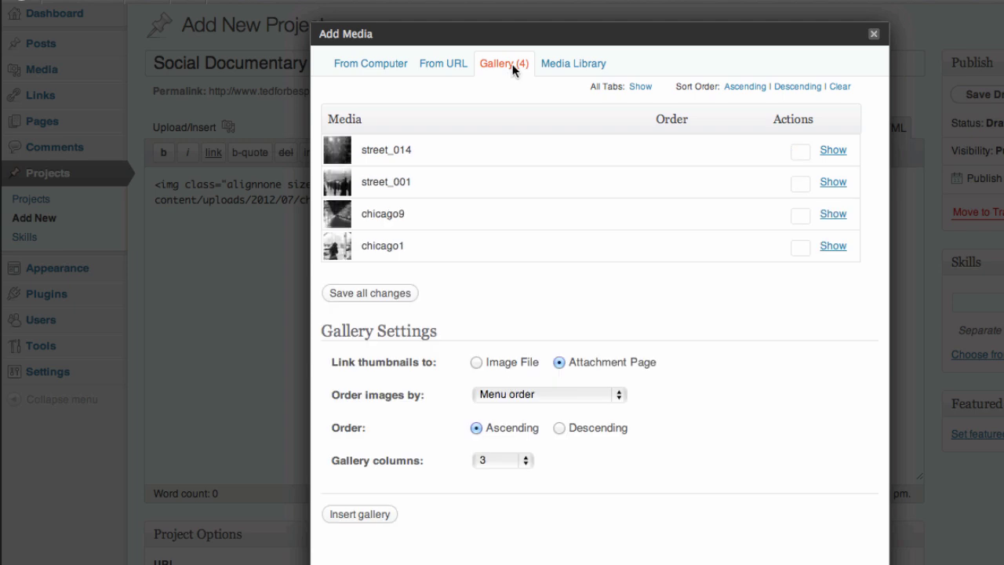
click(834, 219)
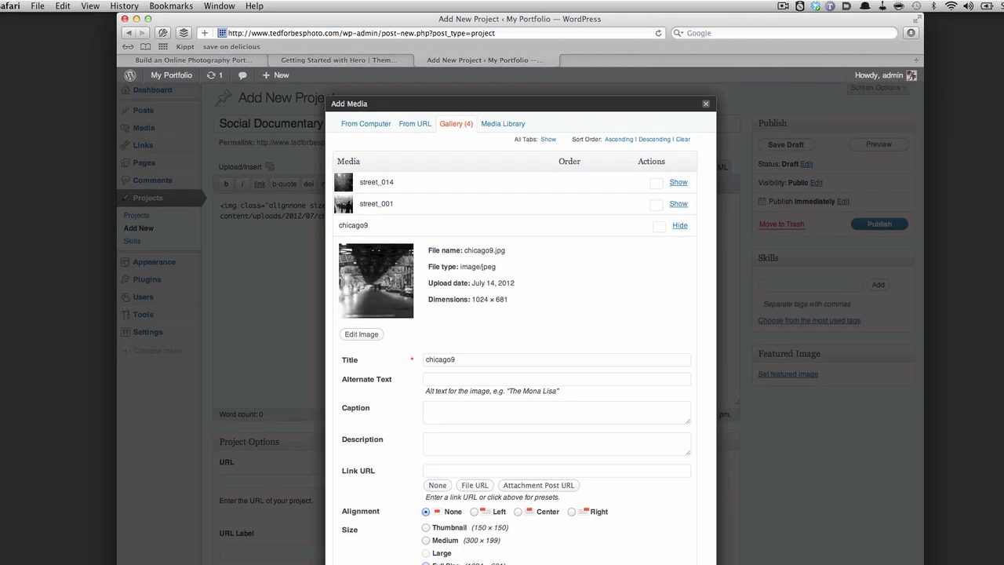
click(438, 561)
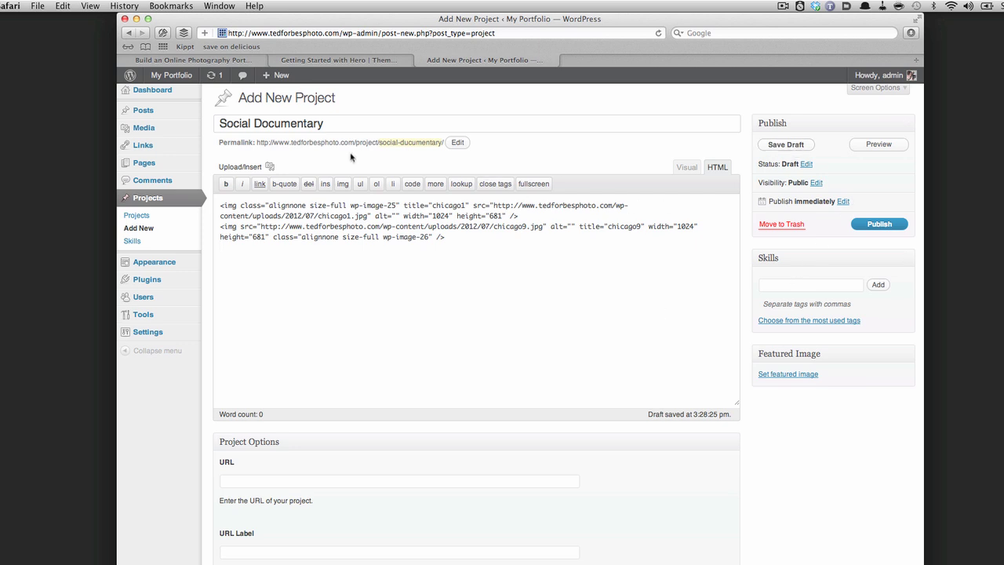
Step: Insert the street_001 image from the gallery into the project at full size, with its link URL removed
click(268, 168)
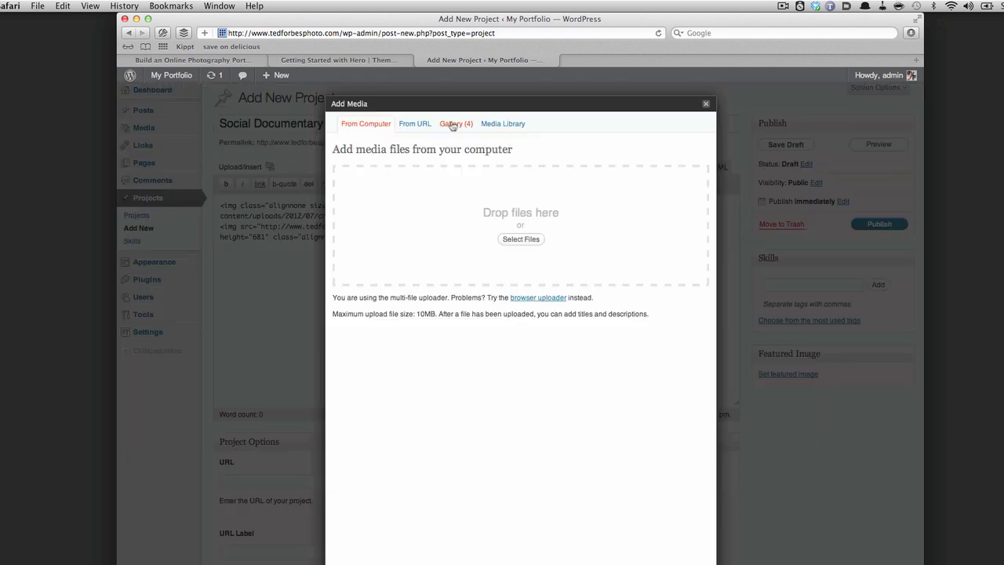
click(453, 124)
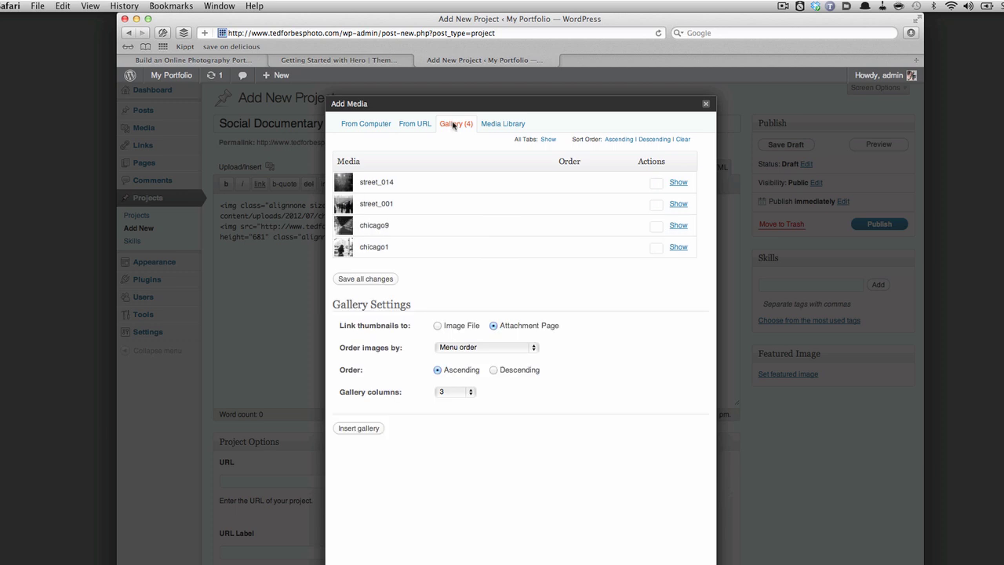
click(678, 204)
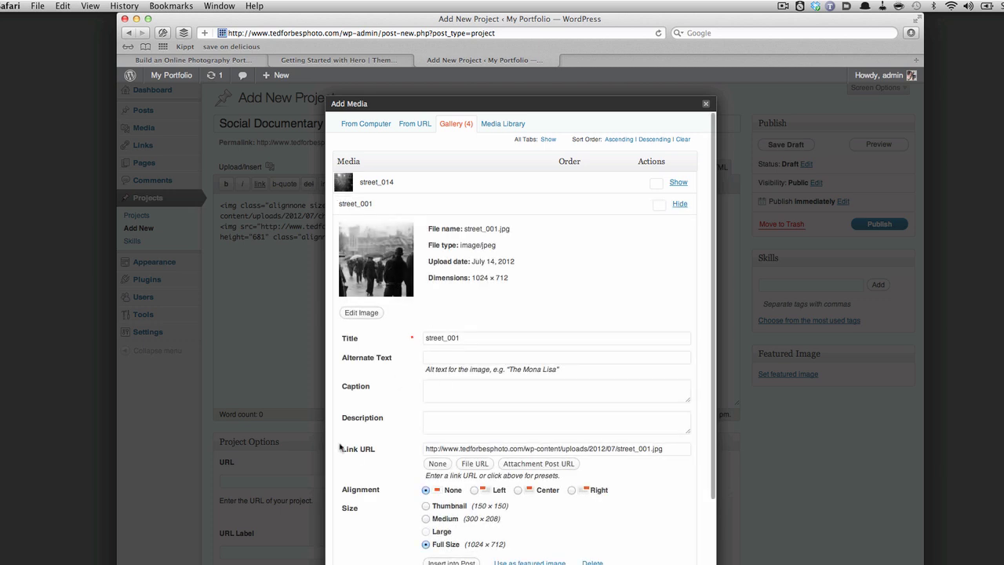
click(434, 464)
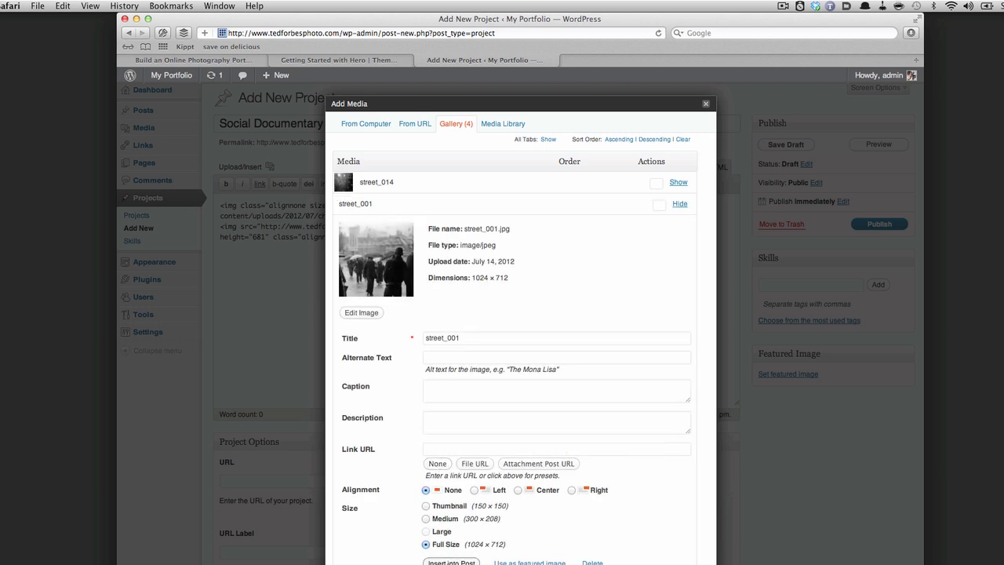
click(451, 561)
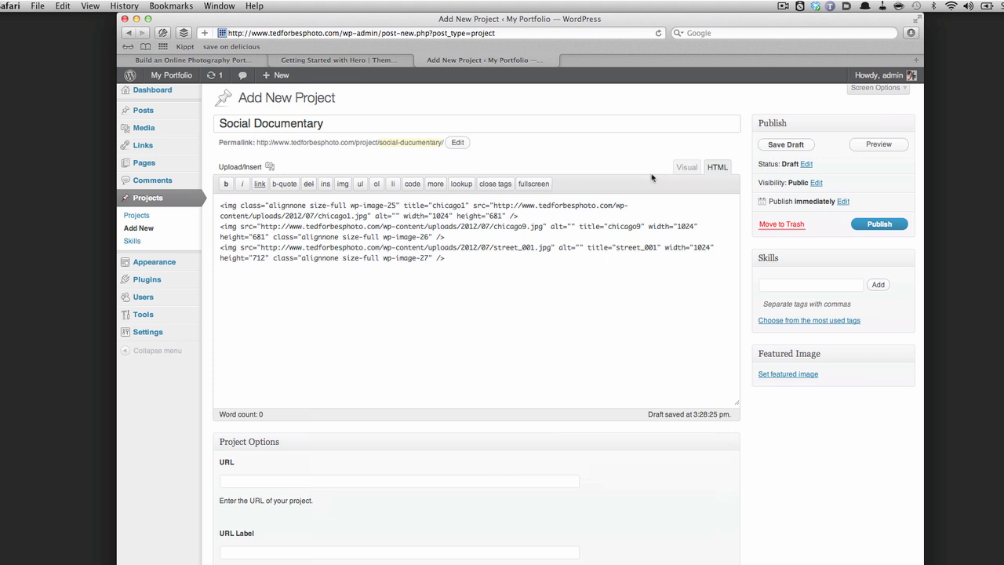
Step: Clear the link URL of the gallery image street_014 and insert it into the project at full size
click(269, 166)
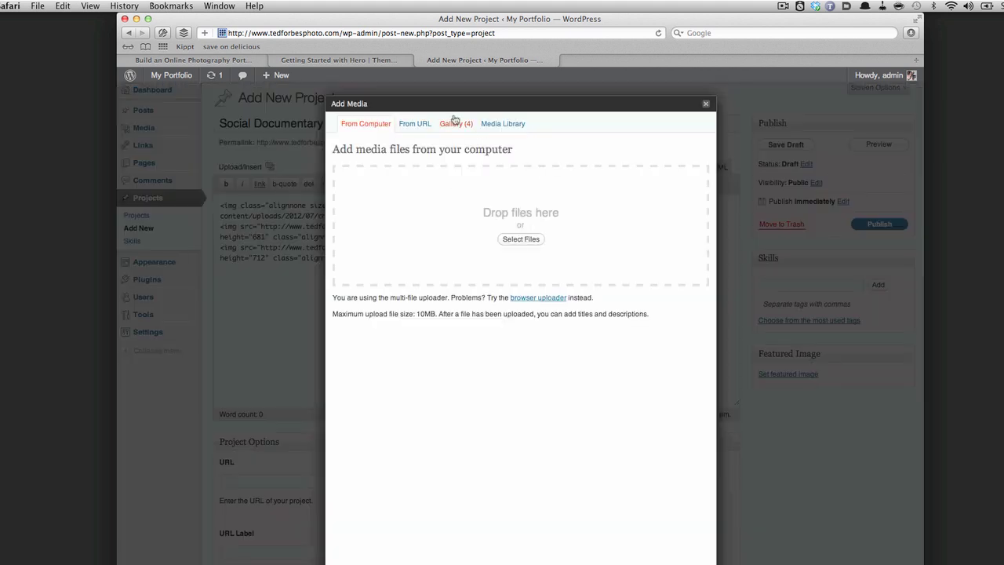
click(455, 122)
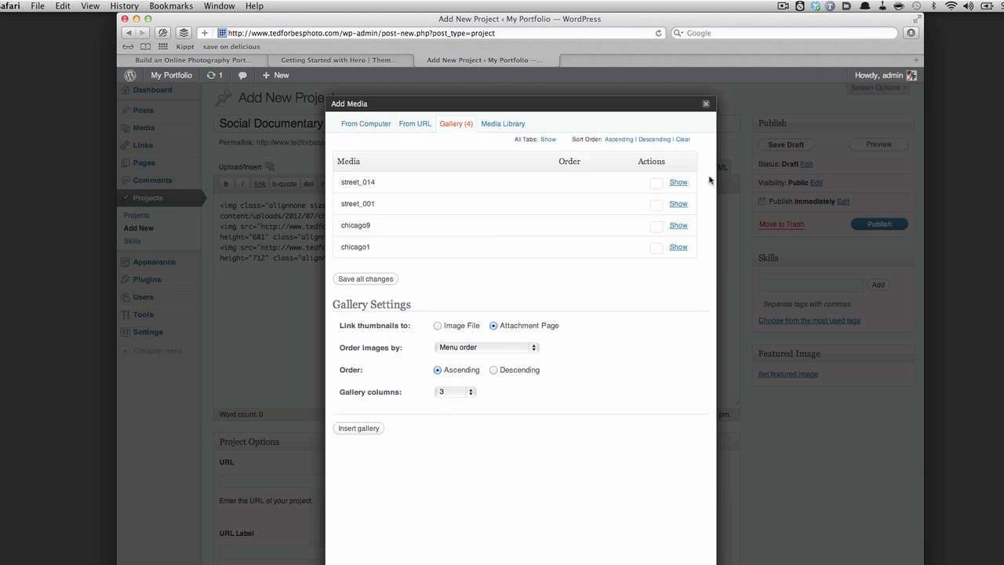
click(678, 182)
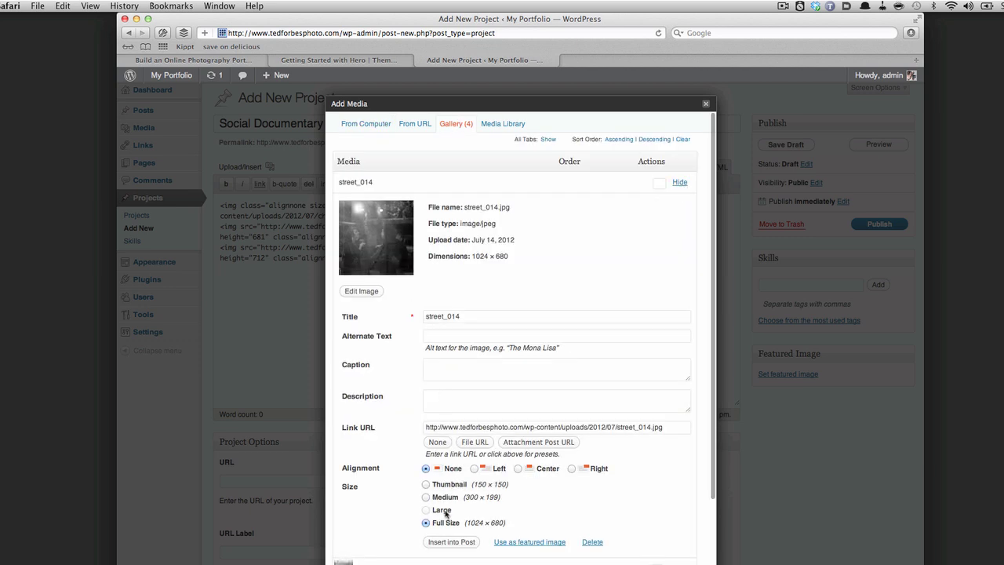
click(436, 443)
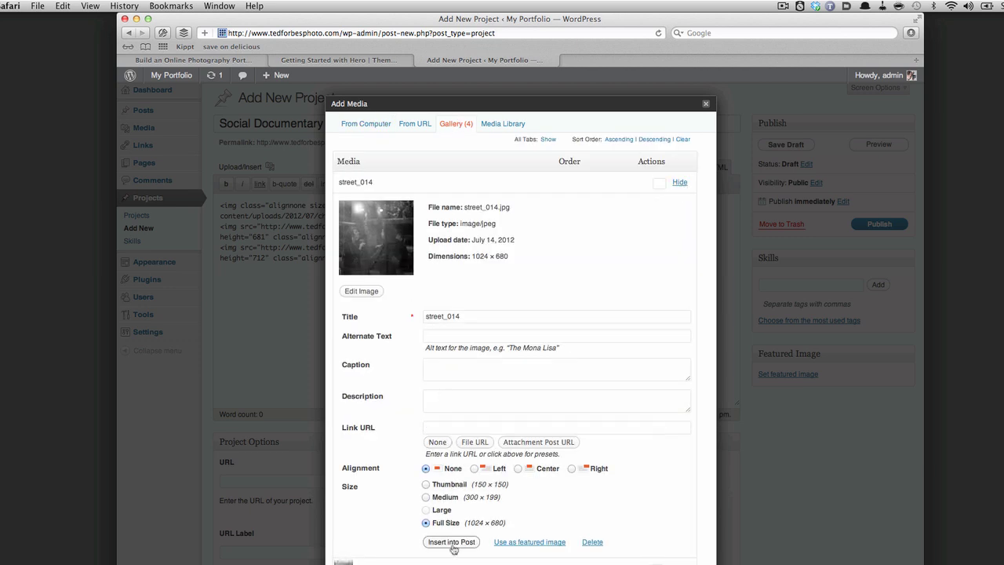
click(451, 542)
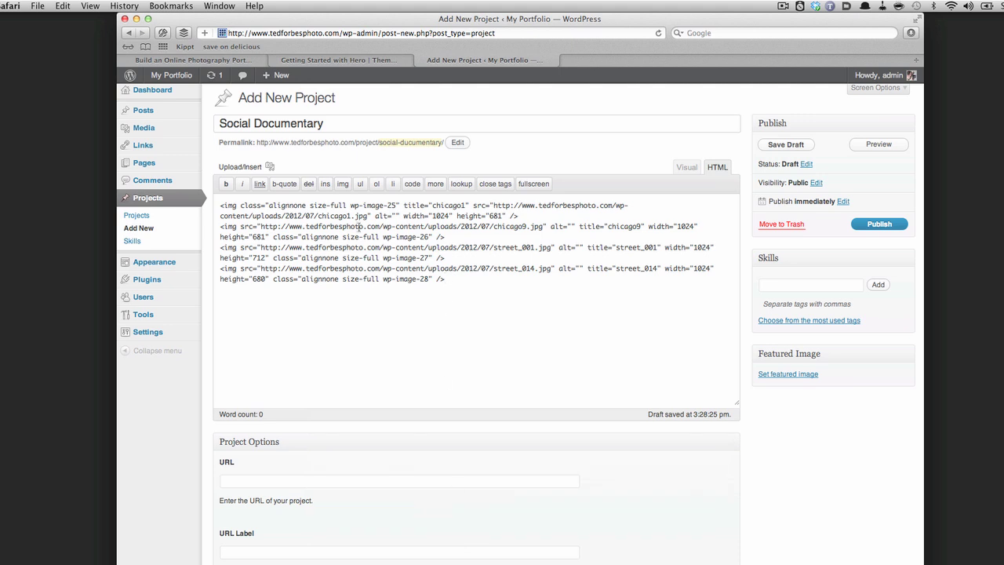
Step: Save the Social Documentary project as a draft and preview it, looking through all of its images
click(773, 147)
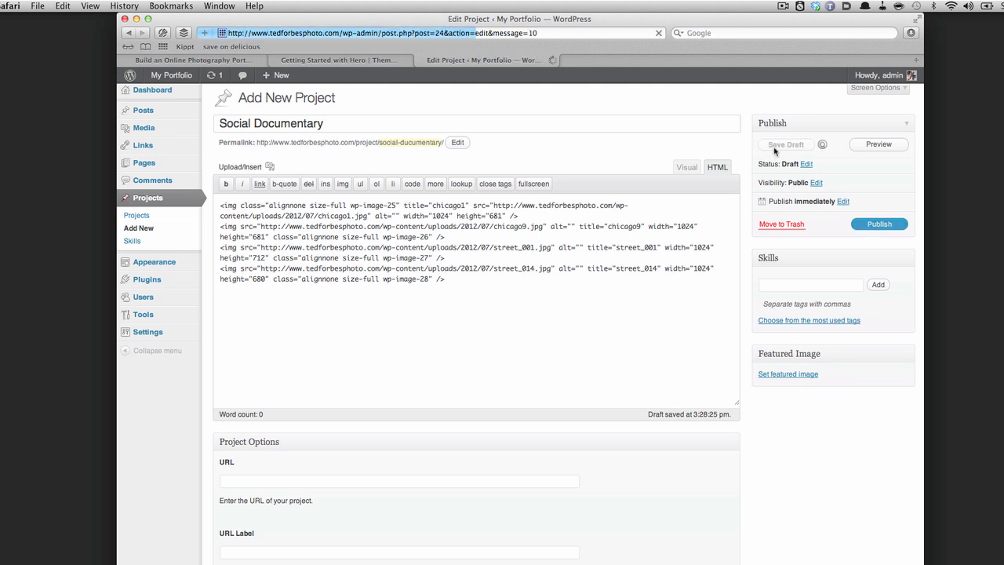
click(888, 182)
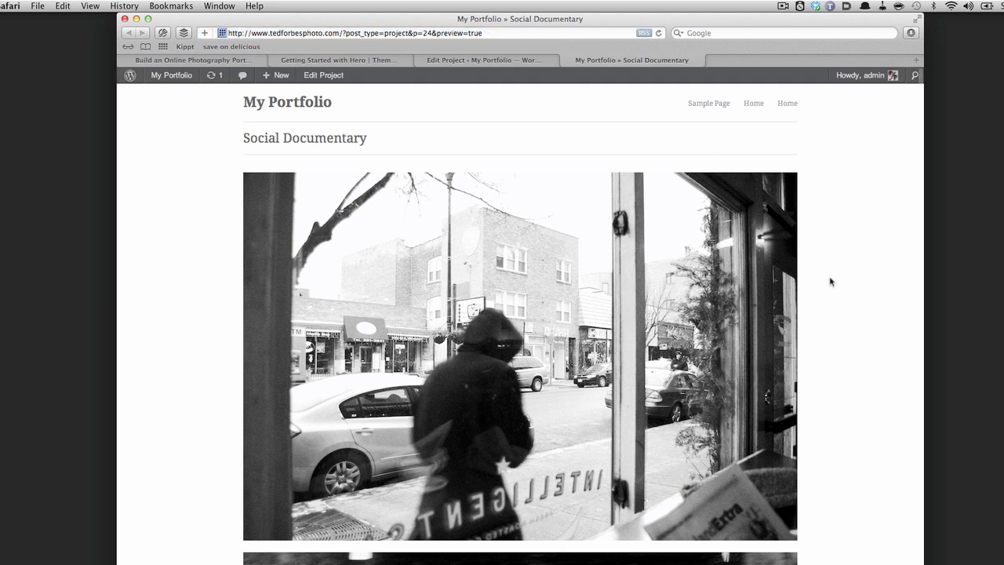
scroll(831, 281, down, 10)
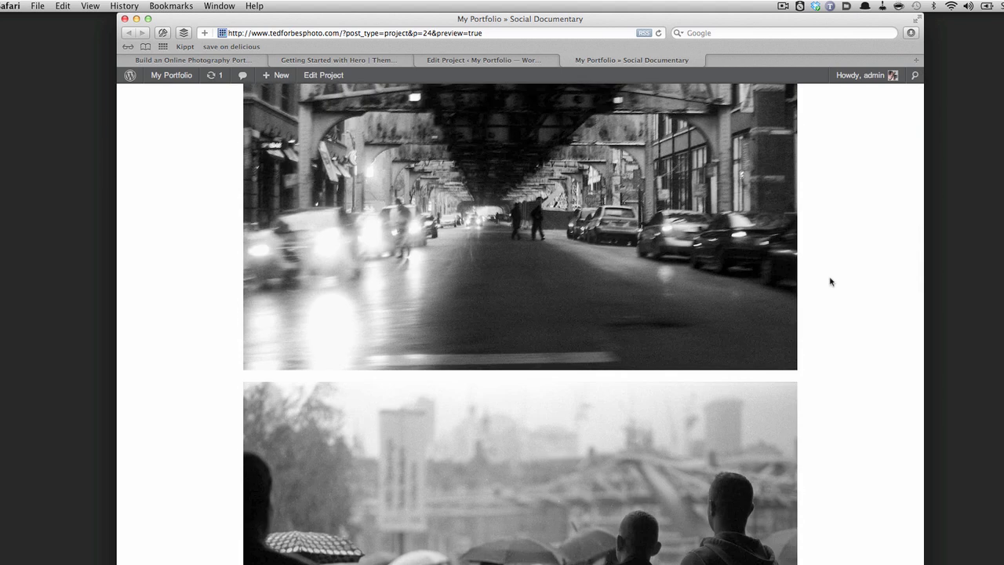
scroll(831, 282, down, 15)
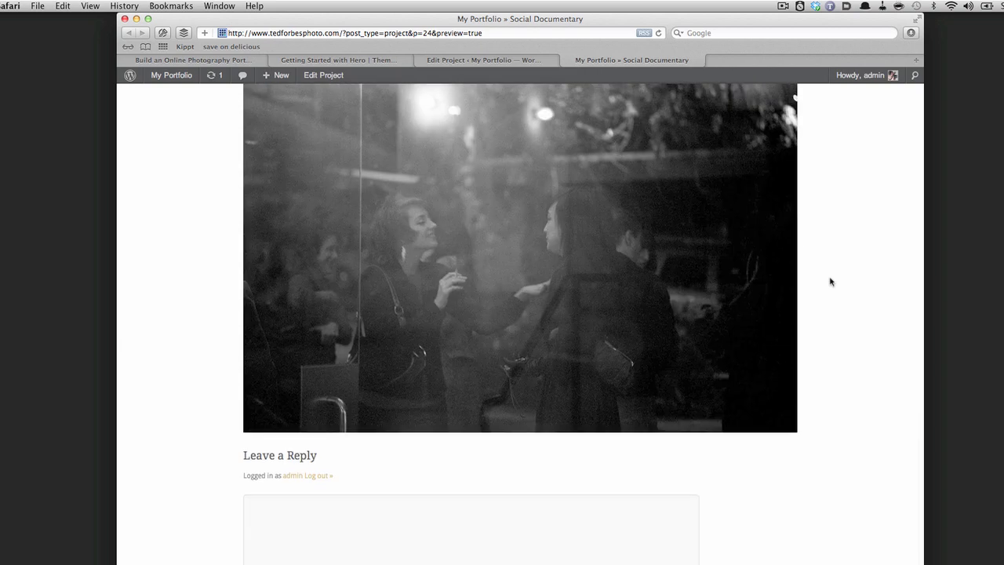
scroll(831, 281, up, 10)
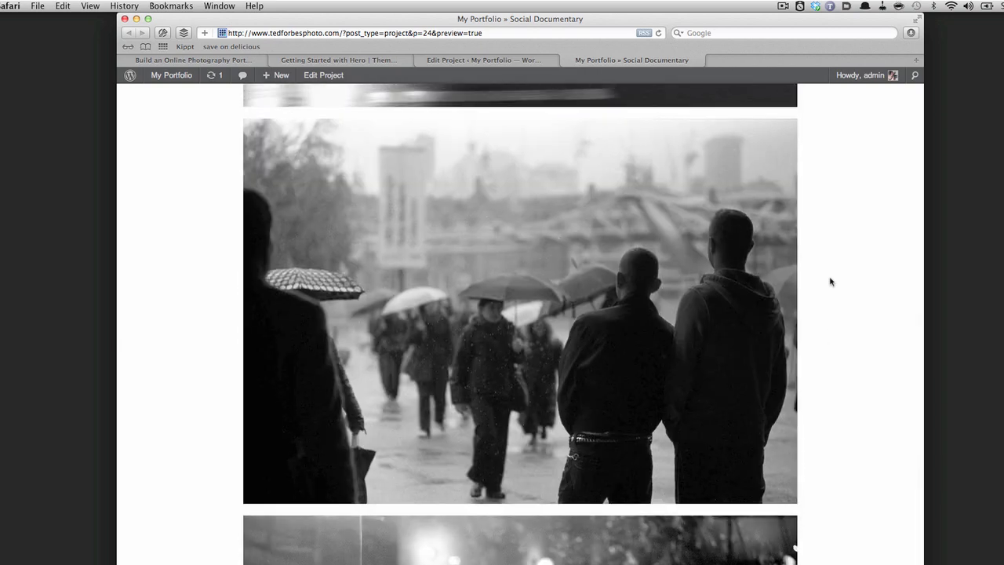
scroll(831, 282, up, 12)
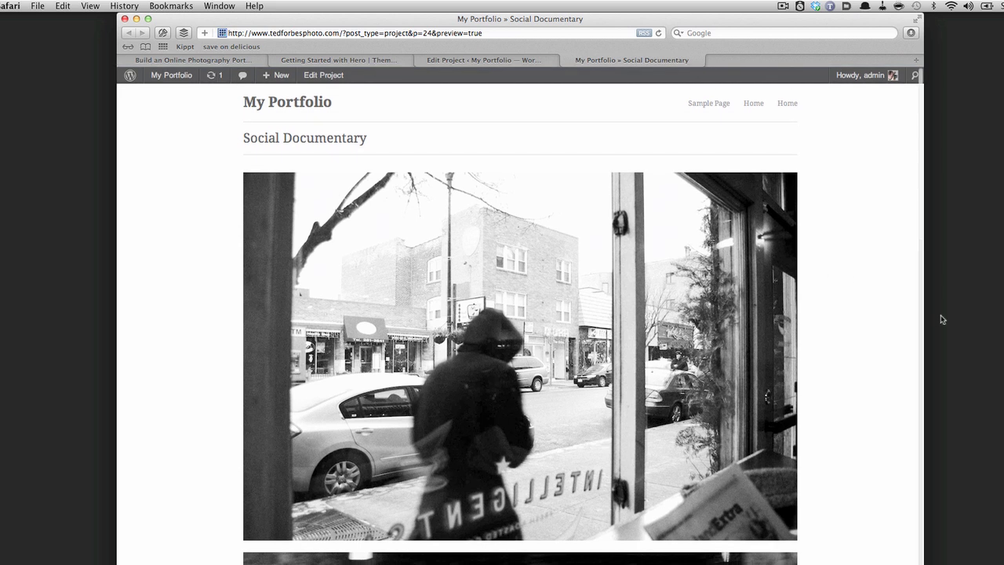
Step: Narrow the browser window to phone width to check the preview's responsive layout, widen it back and review the images
click(927, 315)
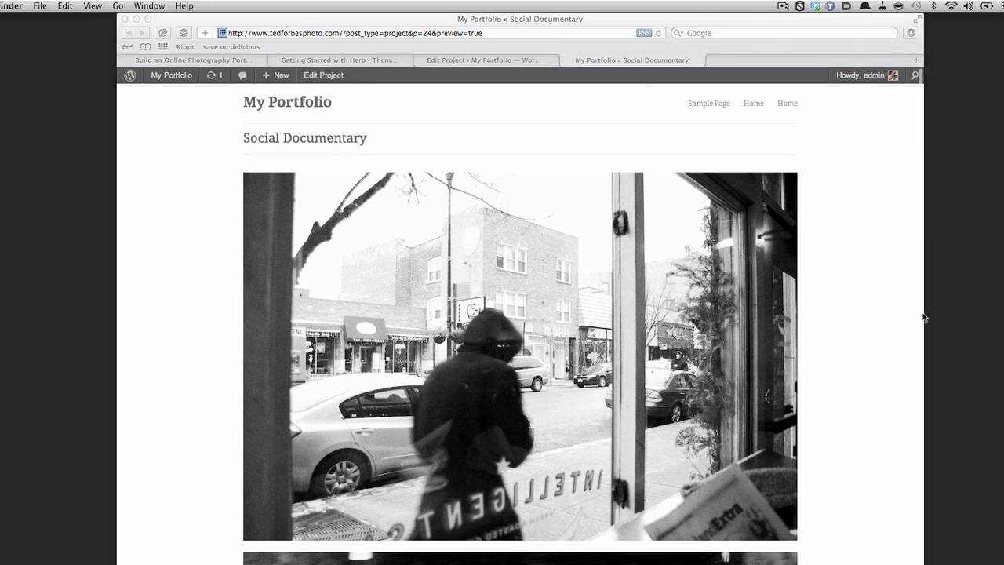
click(901, 332)
drag(923, 332, 345, 376)
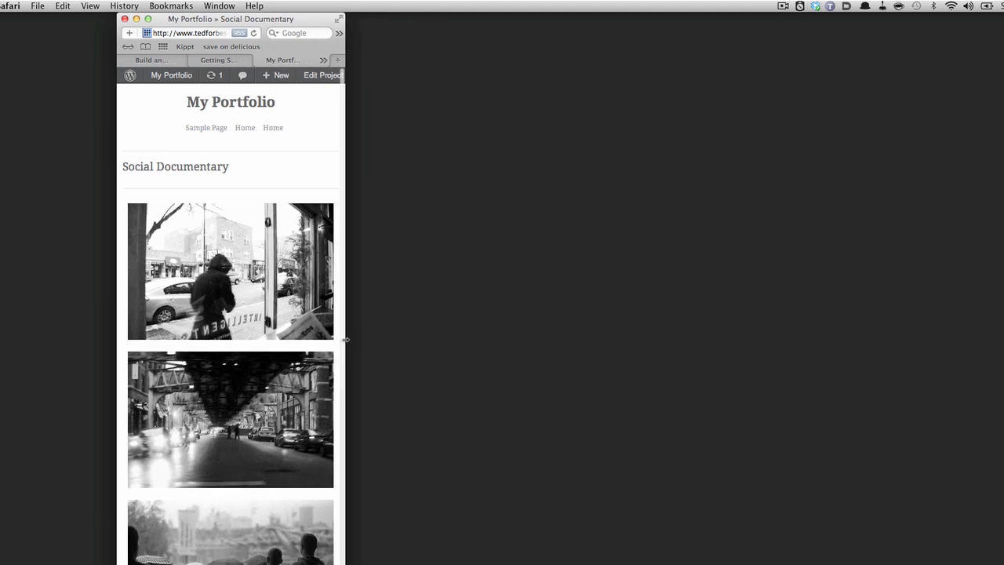
drag(346, 339, 927, 358)
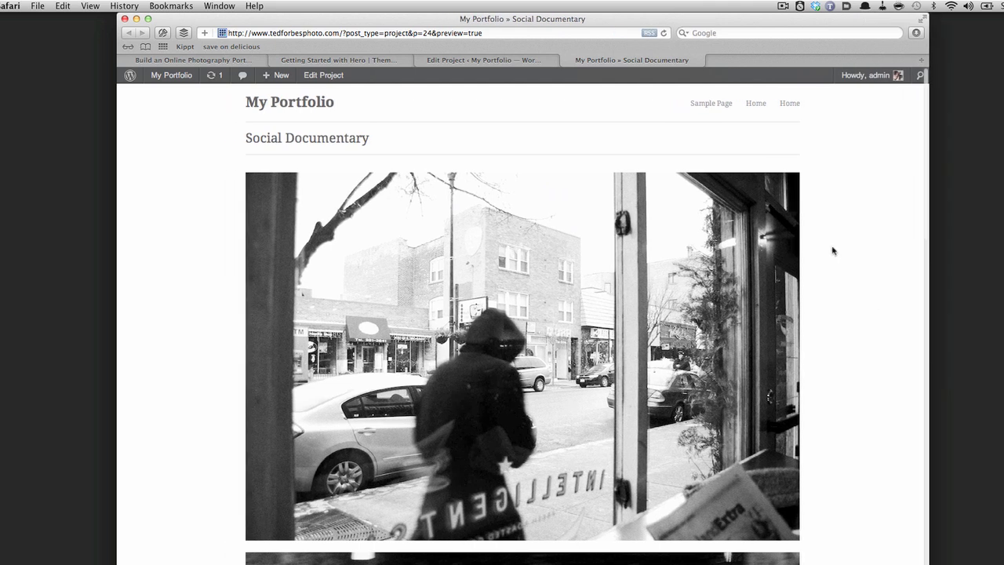
scroll(833, 250, down, 6)
scroll(833, 249, down, 4)
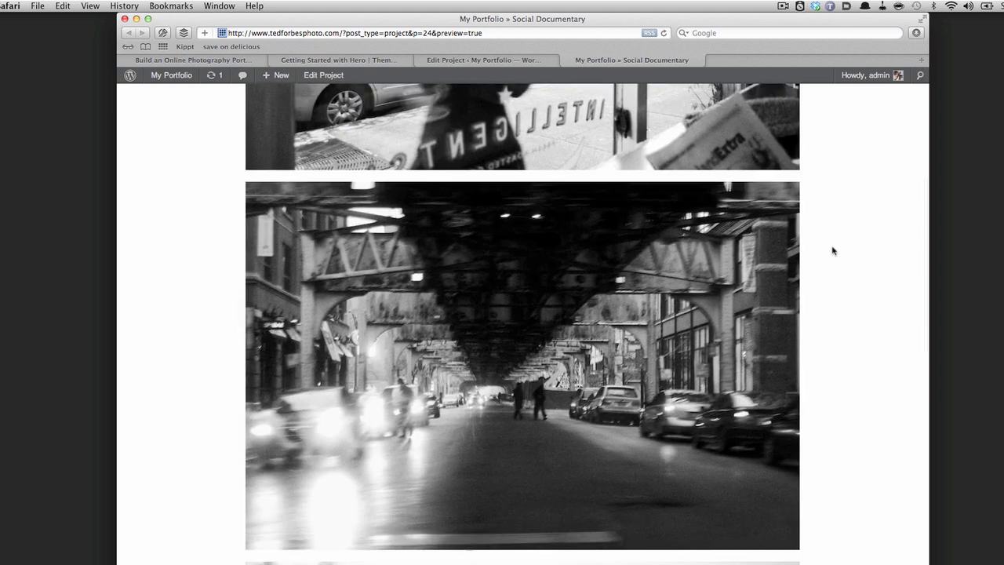
Step: Switch to the theme documentation and read how the Slideshow section wraps images in the [slideshow][/slideshow] shortcode
scroll(833, 249, up, 4)
scroll(833, 250, up, 5)
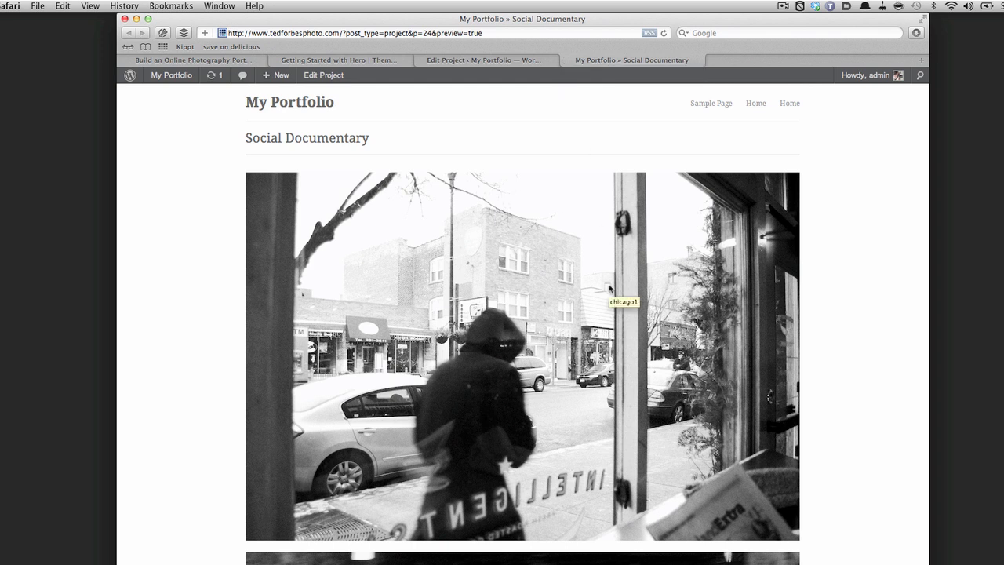
key(super+Tab)
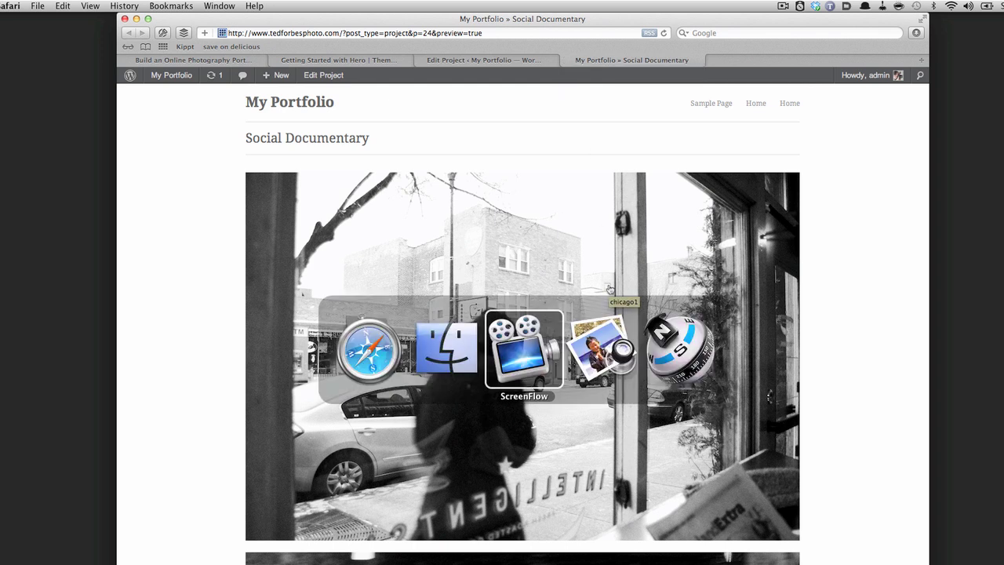
scroll(312, 253, up, 2)
scroll(312, 252, up, 8)
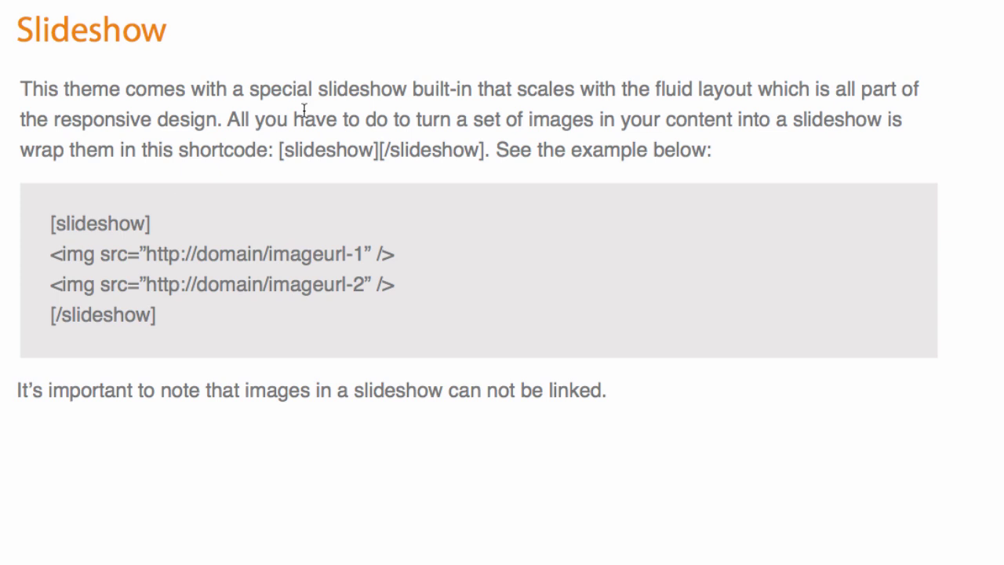
drag(279, 150, 485, 160)
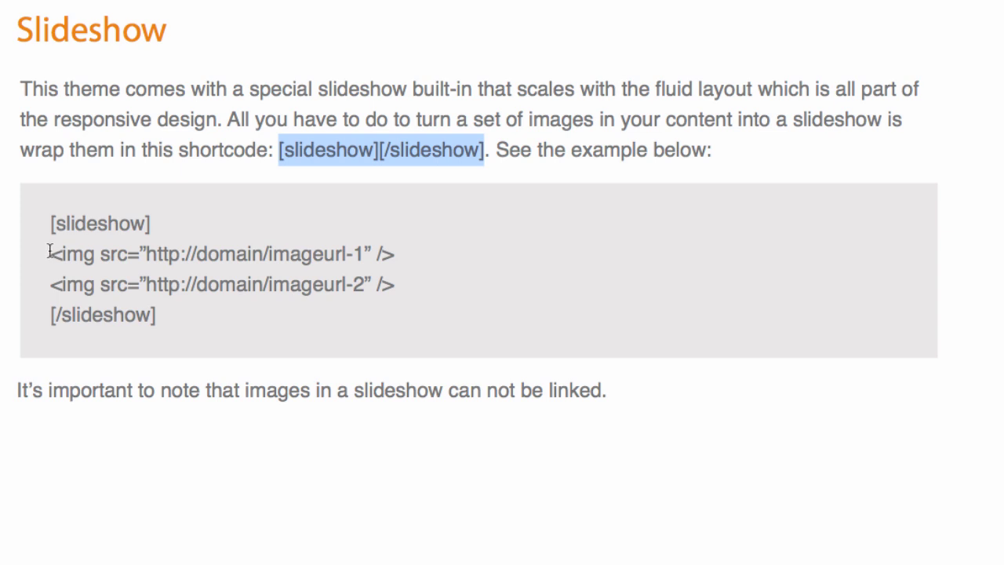
click(52, 224)
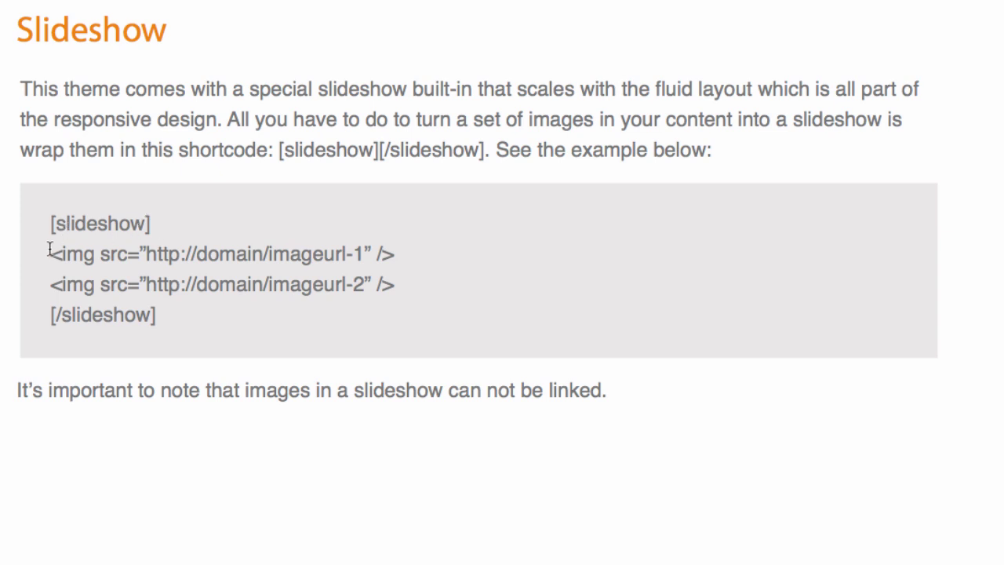
drag(49, 250, 426, 280)
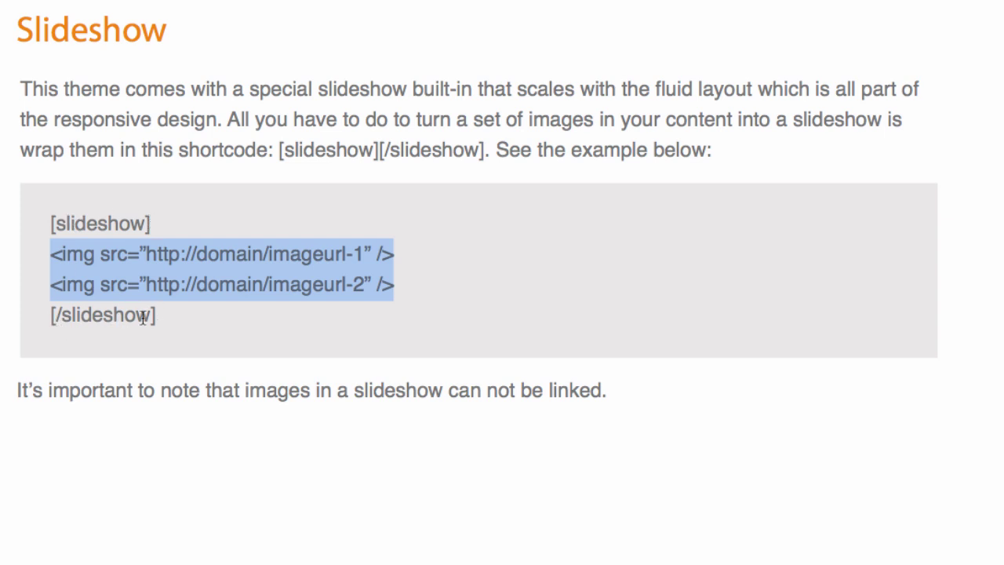
Step: Return to the Social Documentary project's HTML and wrap its four image tags in [slideshow] and [/slideshow]
click(936, 406)
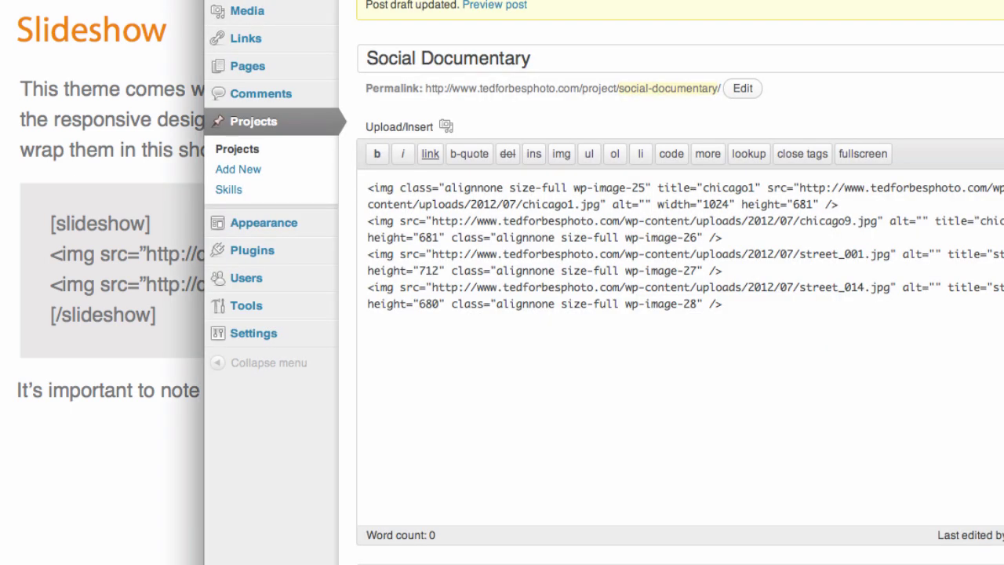
click(383, 180)
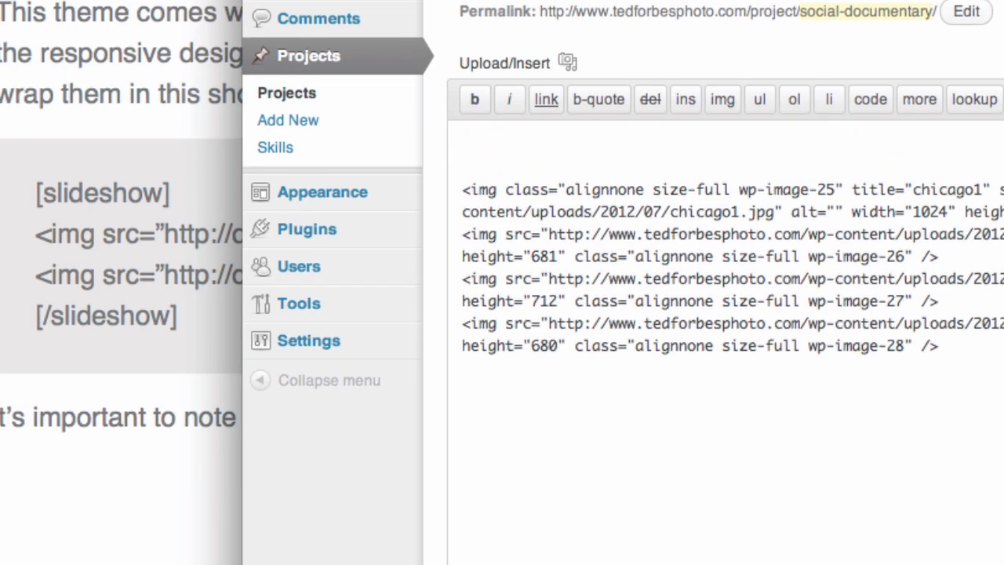
click(463, 165)
key(BackSpace)
text([slideshow)
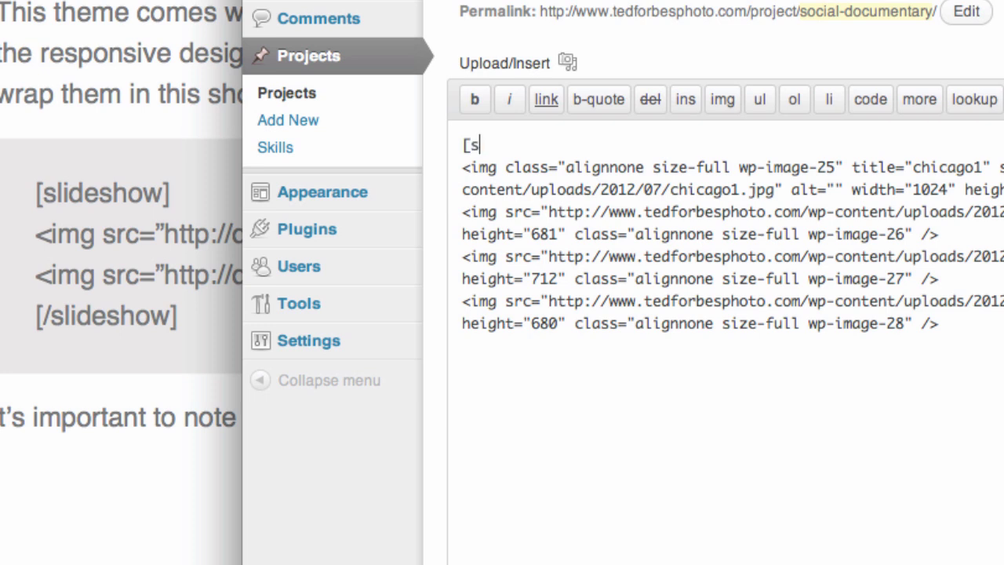
text(])
click(938, 324)
text([/slideshow])
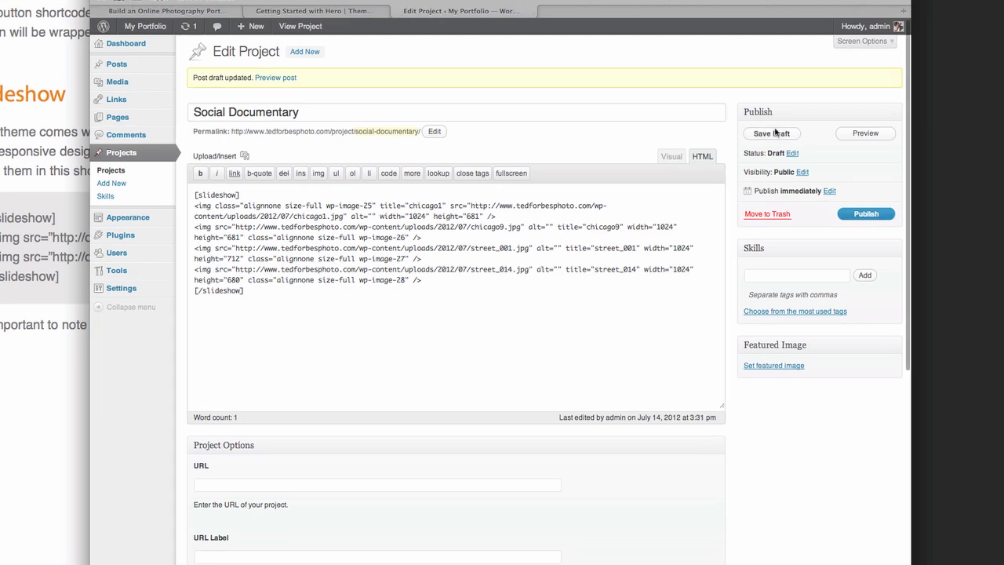
Step: Preview the Social Documentary project, browse through the slideshow images, and close the preview
click(863, 135)
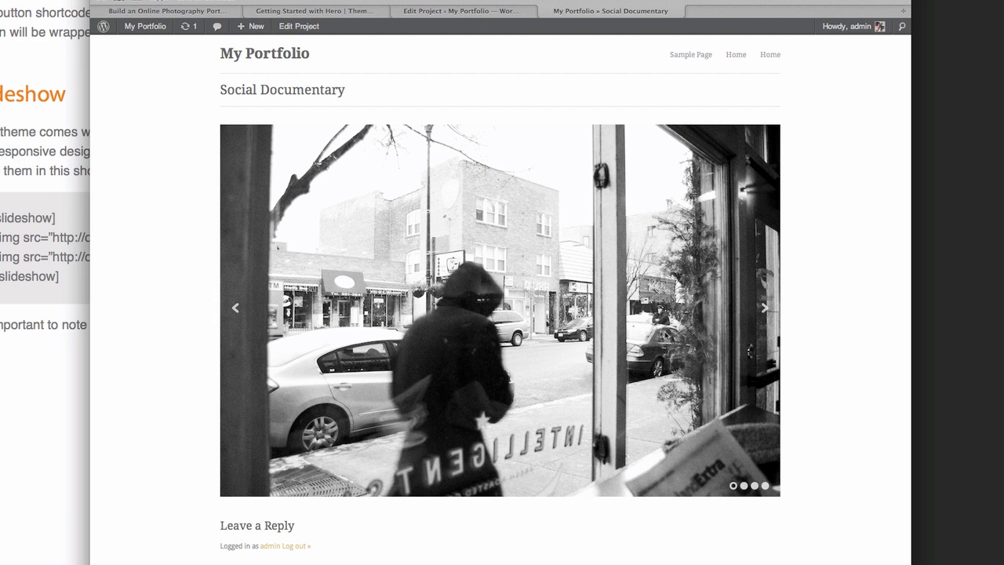
click(764, 308)
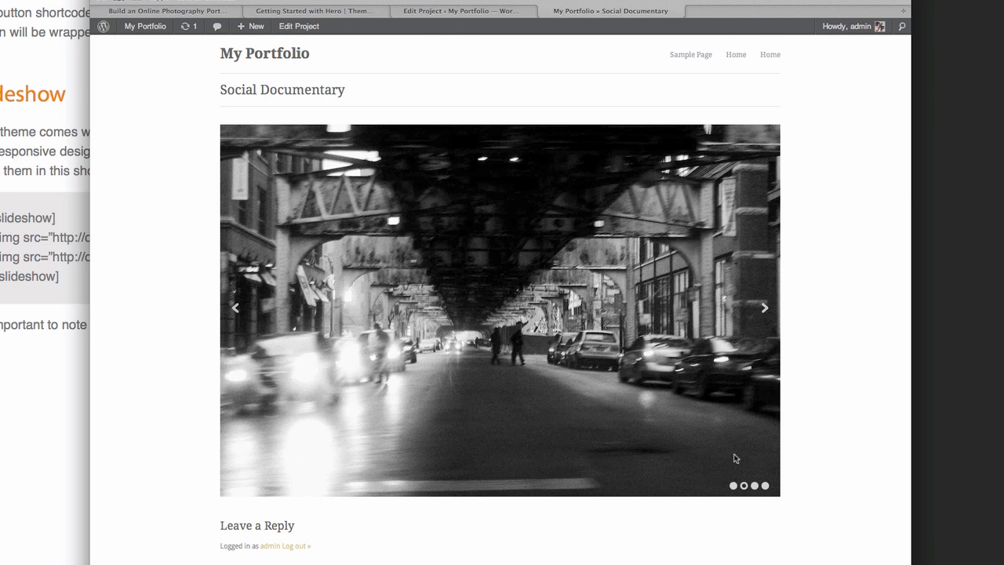
click(755, 486)
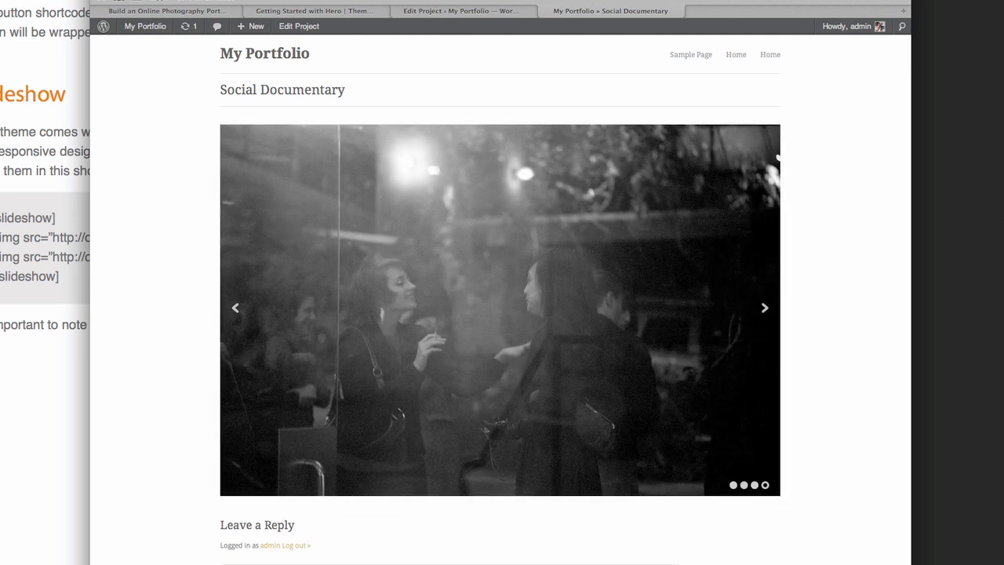
key(super+w)
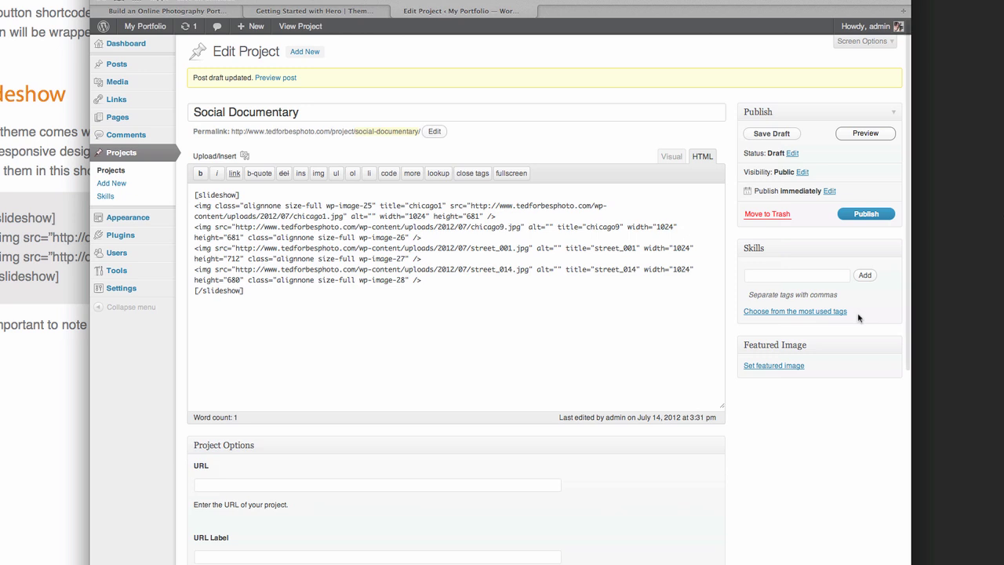
Step: Return to the theme documentation and read the Using Column Shortcodes section, including the one_third_last example
click(17, 366)
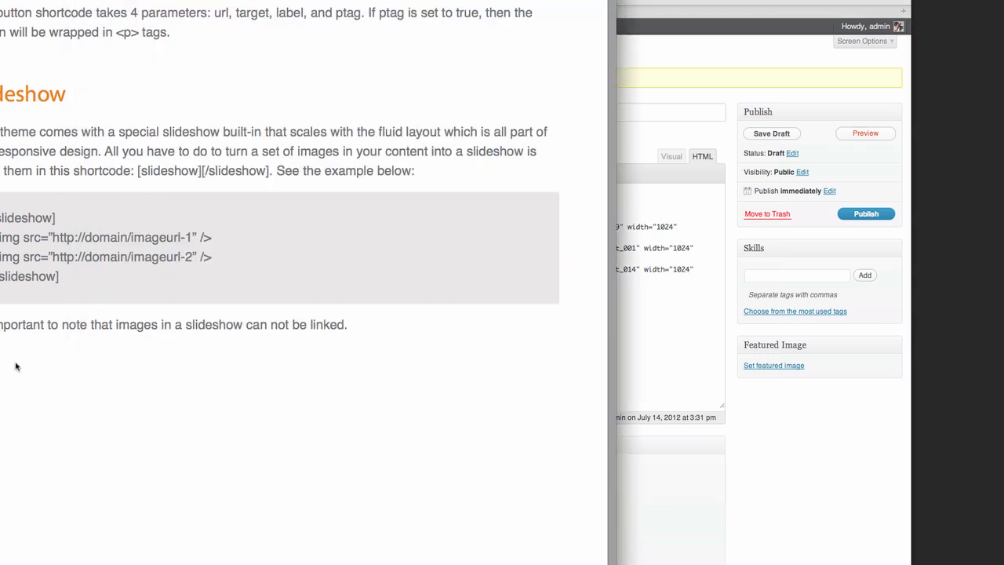
scroll(16, 365, down, 10)
scroll(16, 365, down, 5)
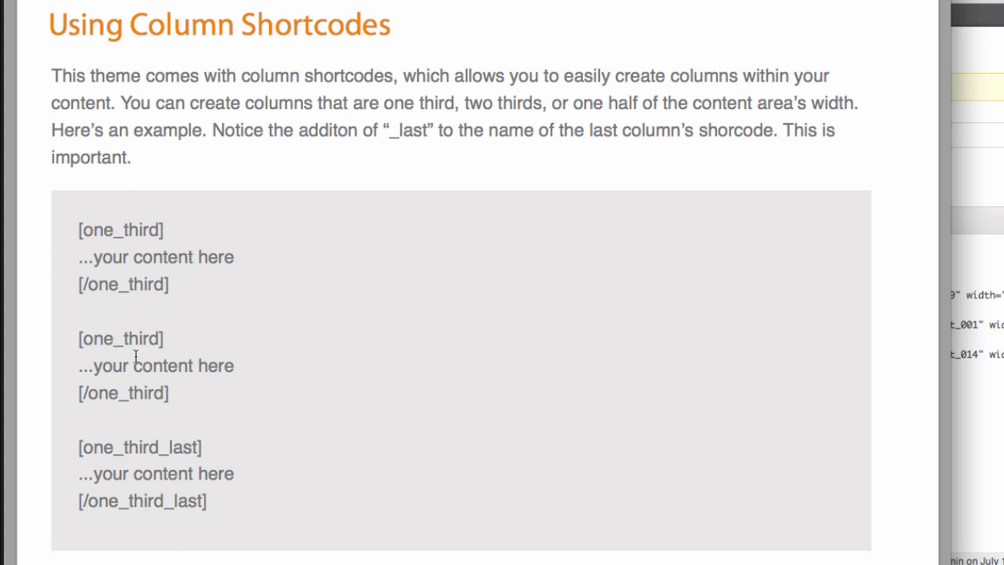
scroll(114, 232, down, 3)
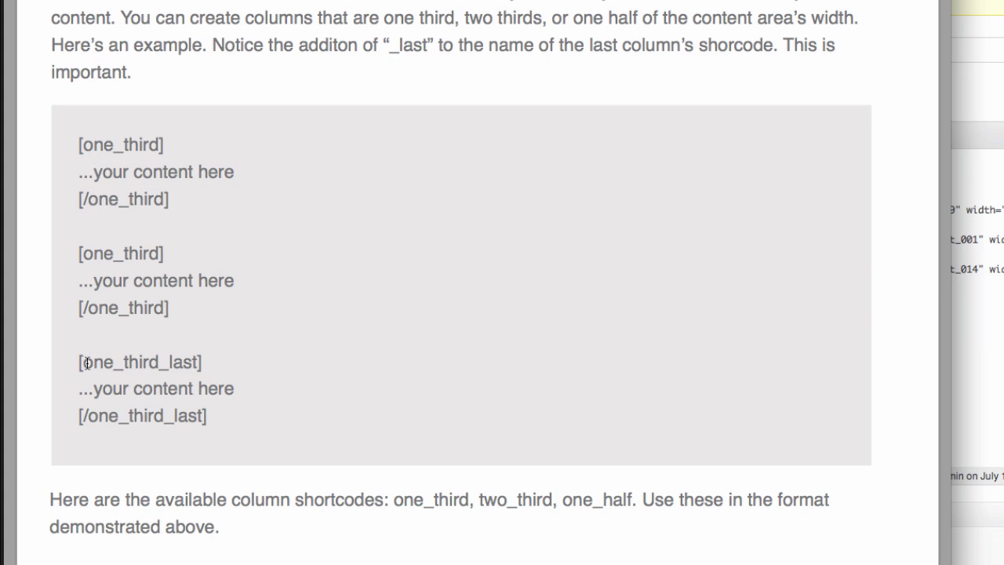
drag(83, 362, 31, 365)
click(205, 362)
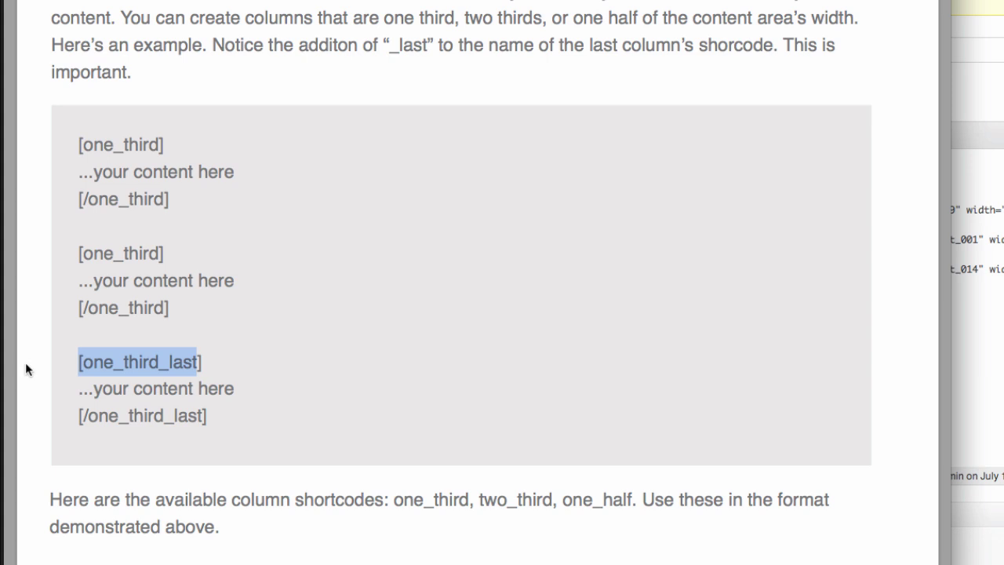
click(90, 362)
drag(90, 362, 197, 362)
click(261, 435)
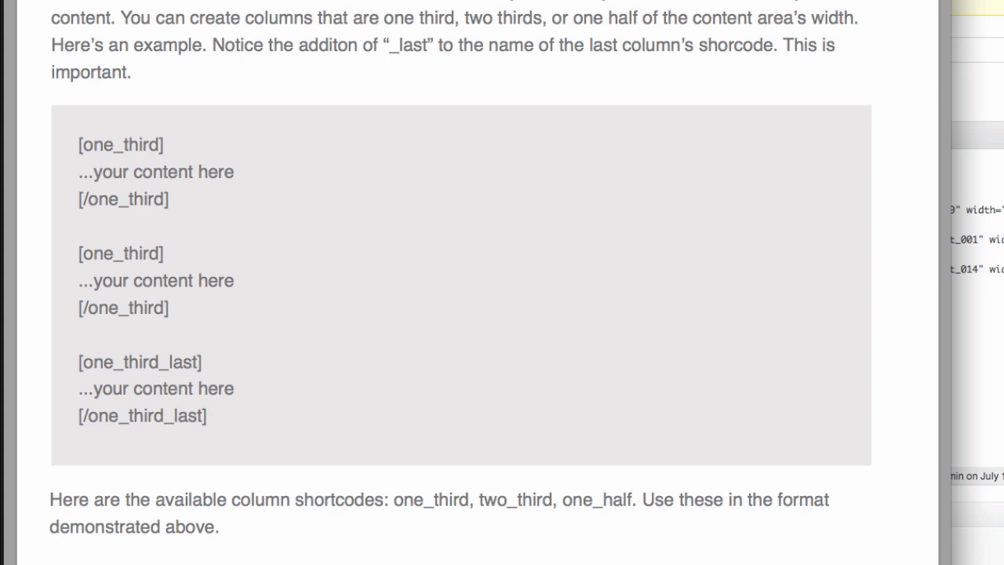
Step: Insert placeholder Latin paragraphs below the closing [/slideshow] shortcode in the project's content
click(829, 332)
key(Return)
key(Return)
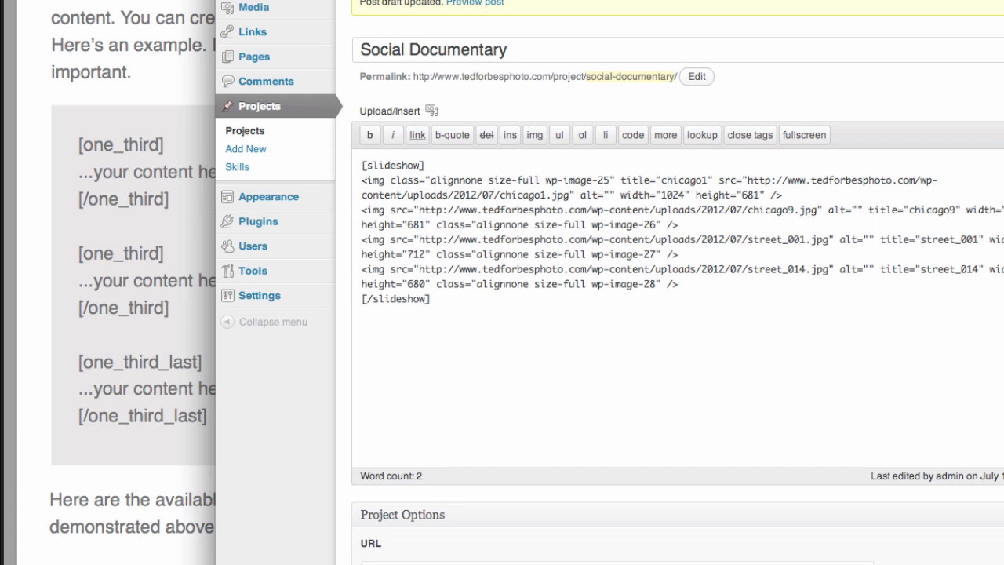
text(;pli)
key(super+v)
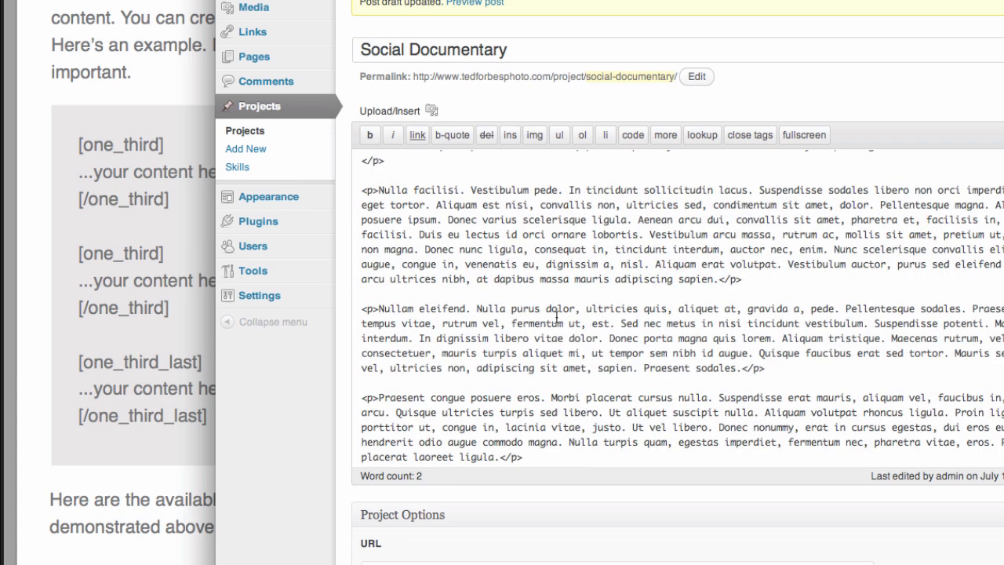
Step: Add the shortcode pair [one_half] and [/one_half] on separate lines between the slideshow and the placeholder paragraphs
scroll(568, 317, up, 10)
scroll(567, 317, up, 3)
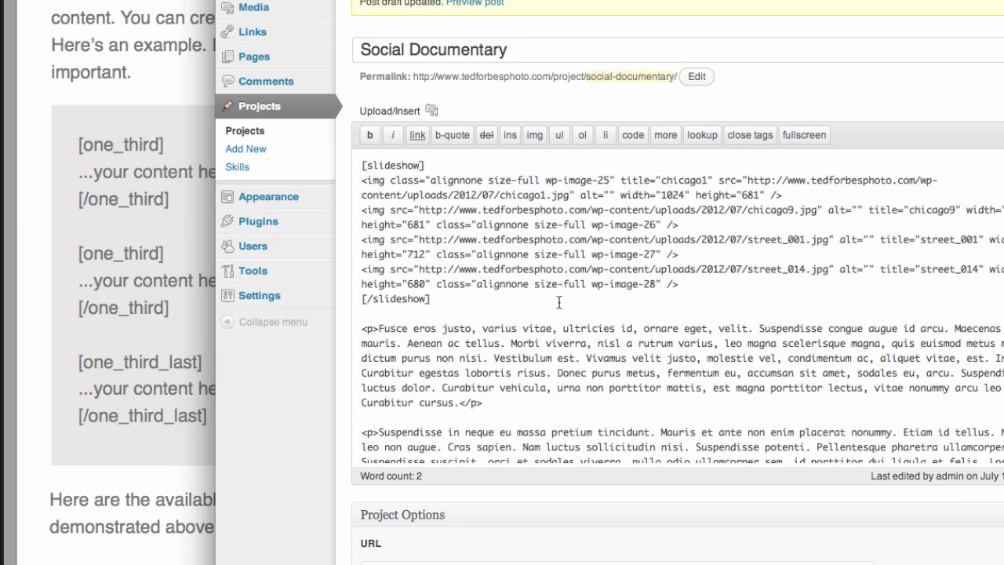
click(559, 302)
key(Return)
key(Return)
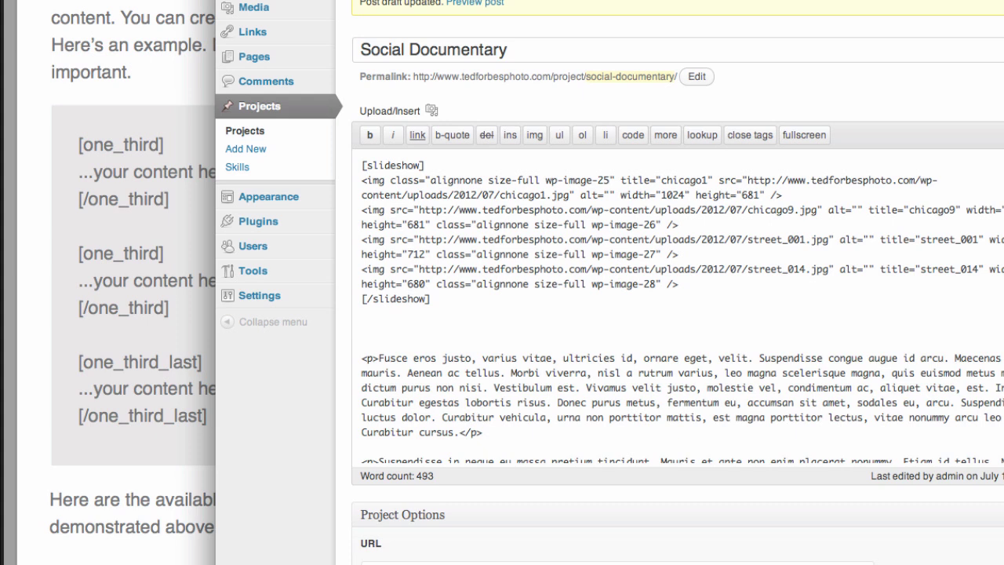
text([one_half])
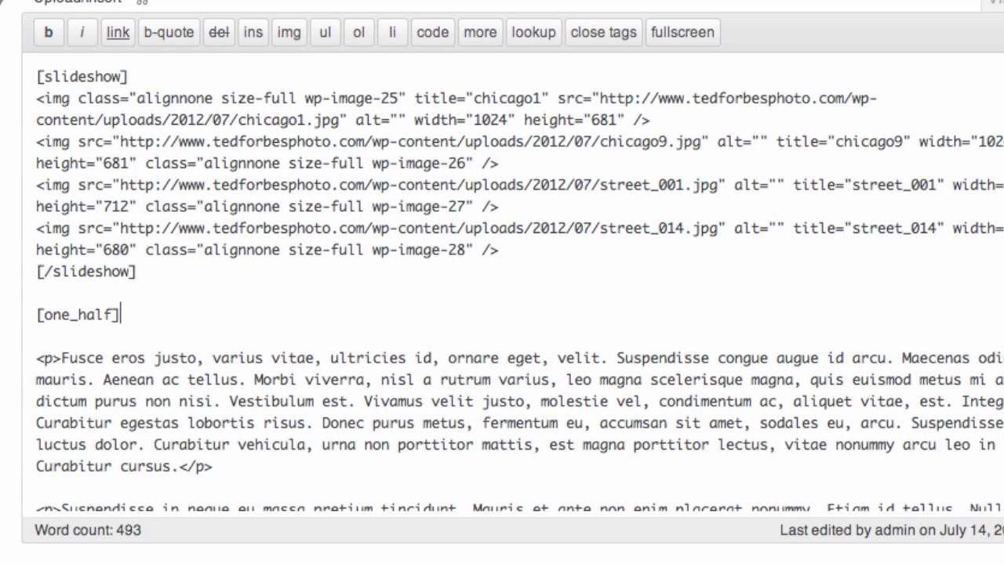
key(Return)
text([)
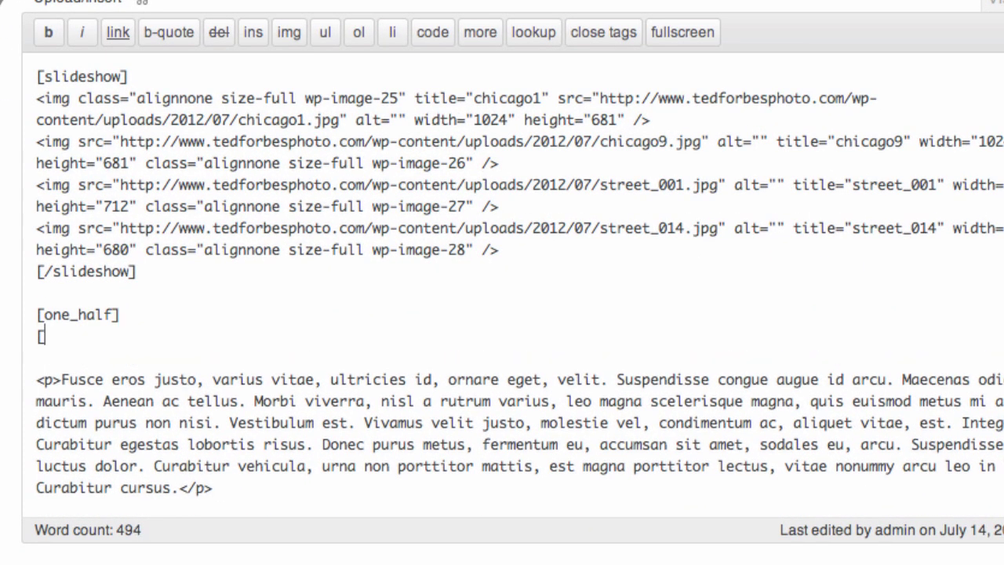
text(/one_half])
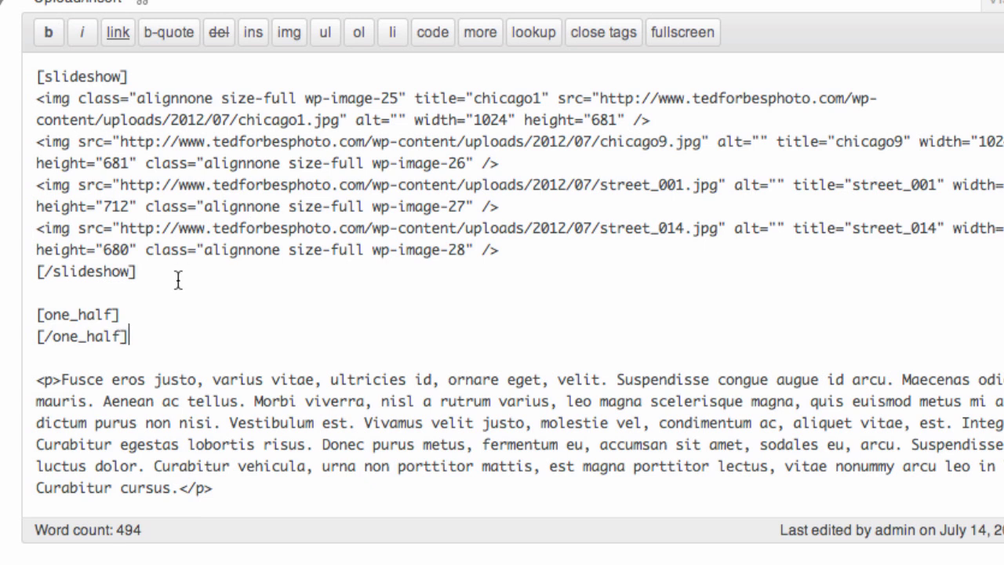
Step: Duplicate the one_half shortcode pair below itself and change the copy to [one_half_last] and [/one_half_last]
drag(128, 336, 14, 322)
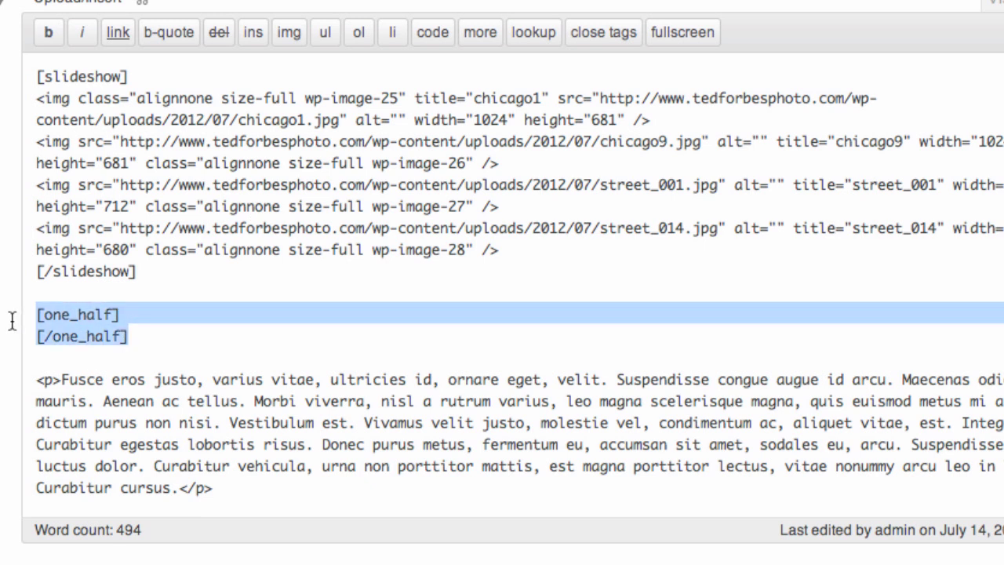
key(super+c)
key(Right)
key(Return)
key(Return)
key(super+v)
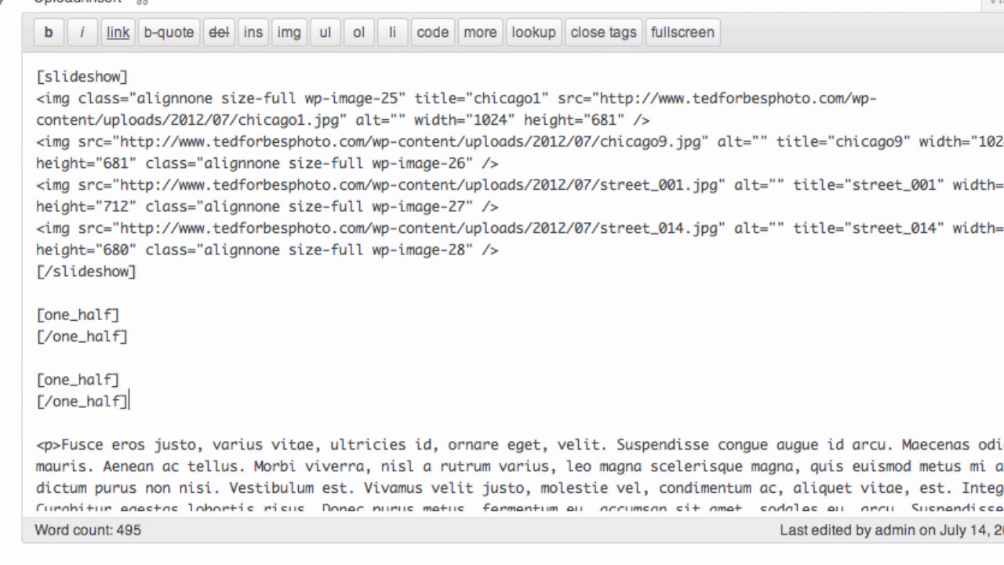
click(113, 381)
text(_last)
key(Down)
key(Left)
text(_last)
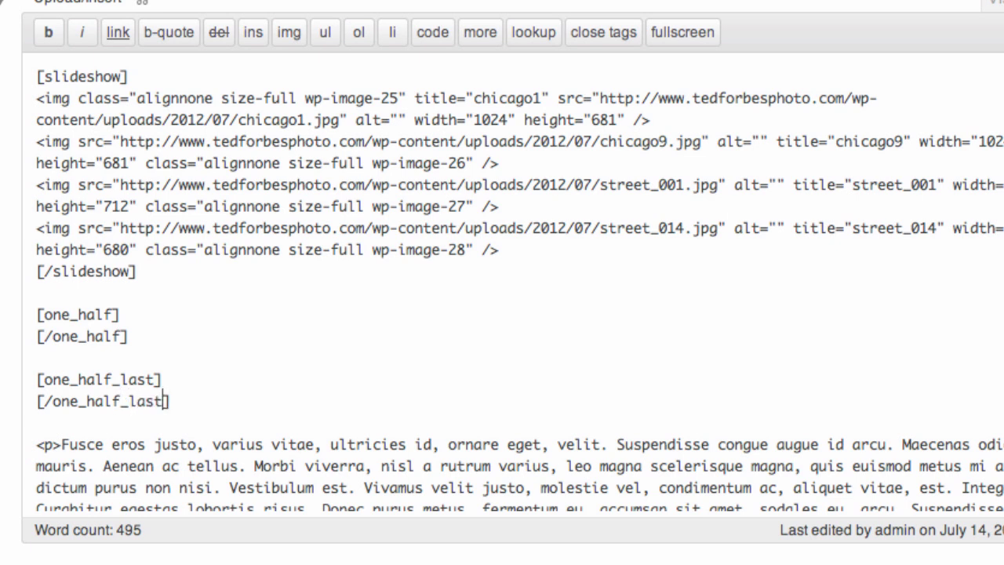
Step: Move the "Fusce eros justo" paragraph between the [one_half] and [/one_half] shortcodes
drag(35, 442, 750, 179)
key(BackSpace)
scroll(578, 197, up, 5)
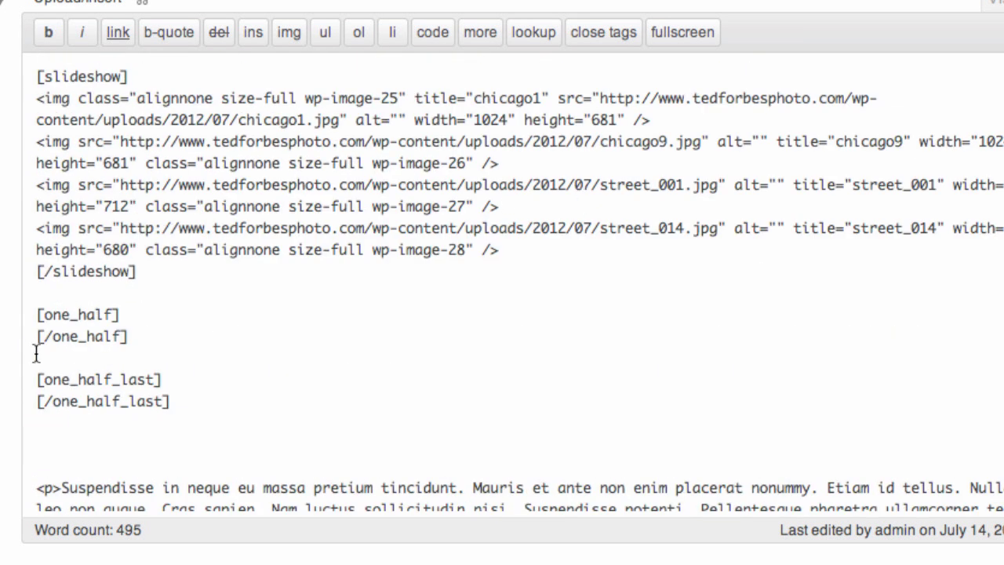
click(134, 323)
key(Return)
key(super+v)
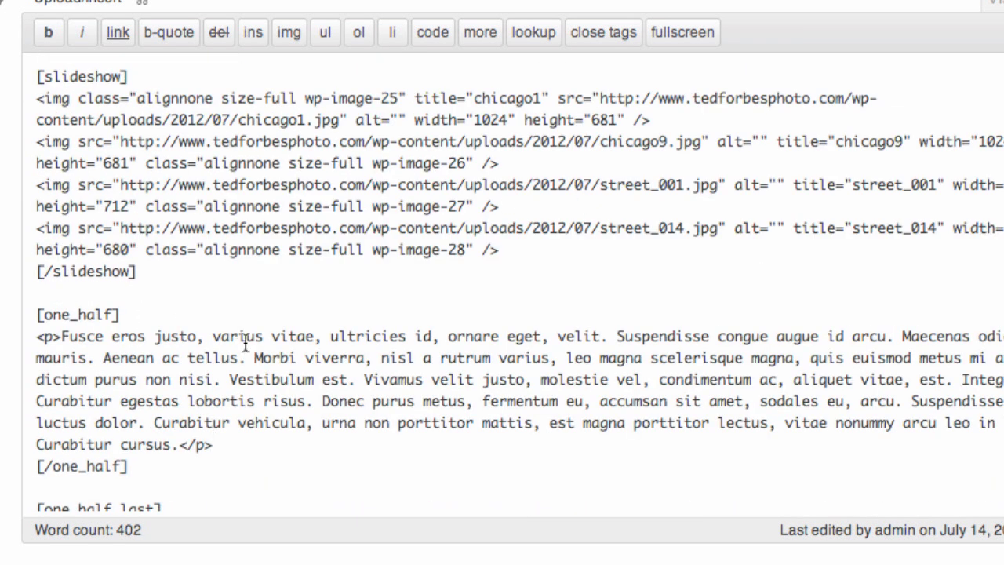
Step: Move the "Suspendisse in neque" paragraph between the [one_half_last] and [/one_half_last] shortcodes
scroll(251, 353, down, 1)
scroll(260, 364, down, 5)
drag(37, 360, 840, 498)
key(super+x)
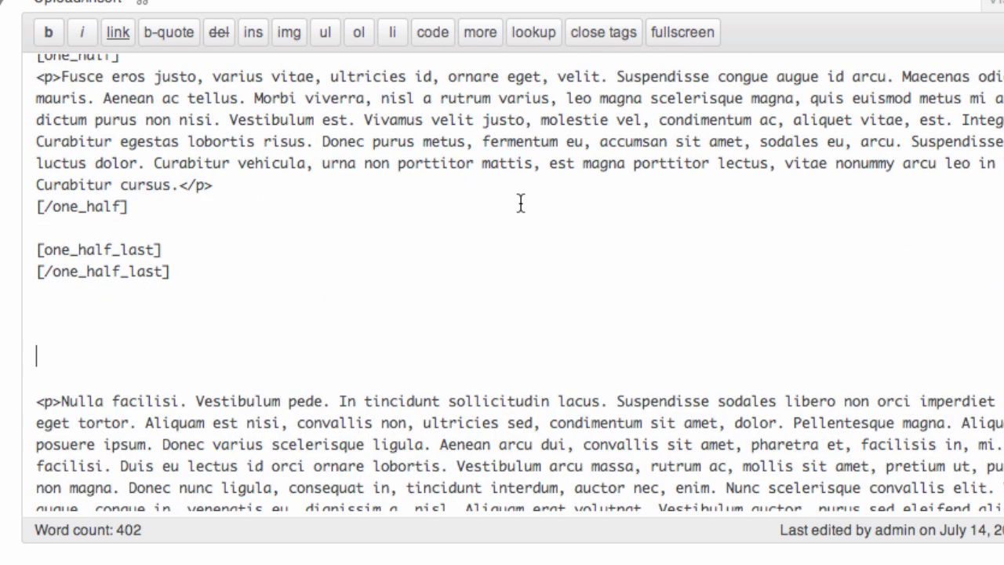
click(194, 251)
key(Return)
key(super+v)
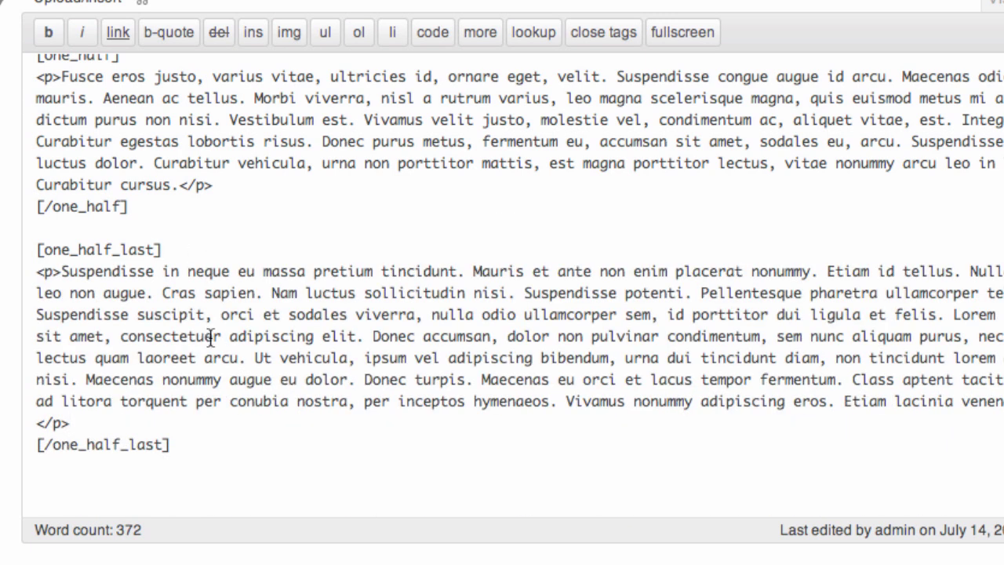
Step: Remove the extra blank lines between [/one_half_last] and the "Nulla facilisi" paragraph, and save the draft
scroll(202, 418, down, 3)
drag(151, 382, 271, 501)
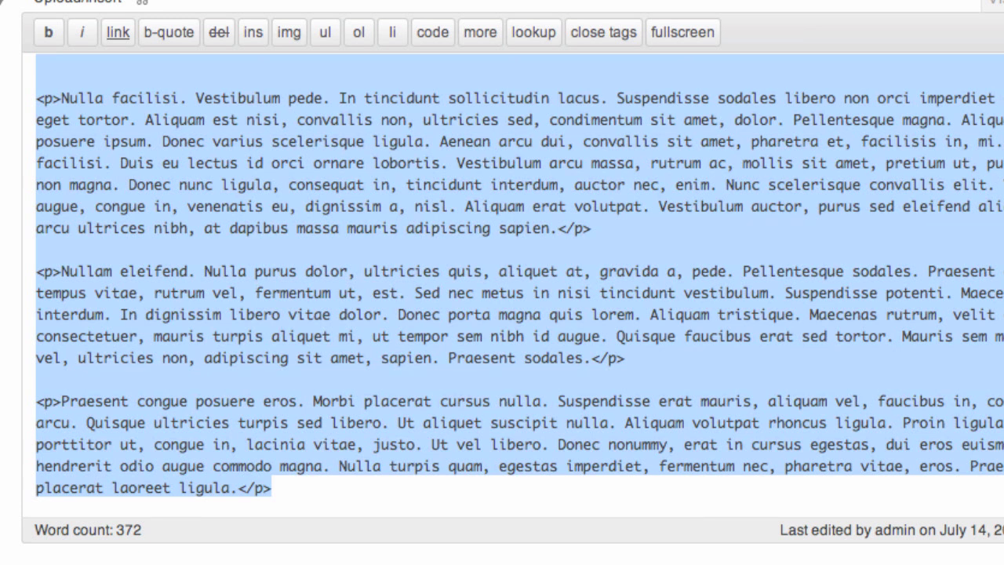
click(430, 381)
click(35, 98)
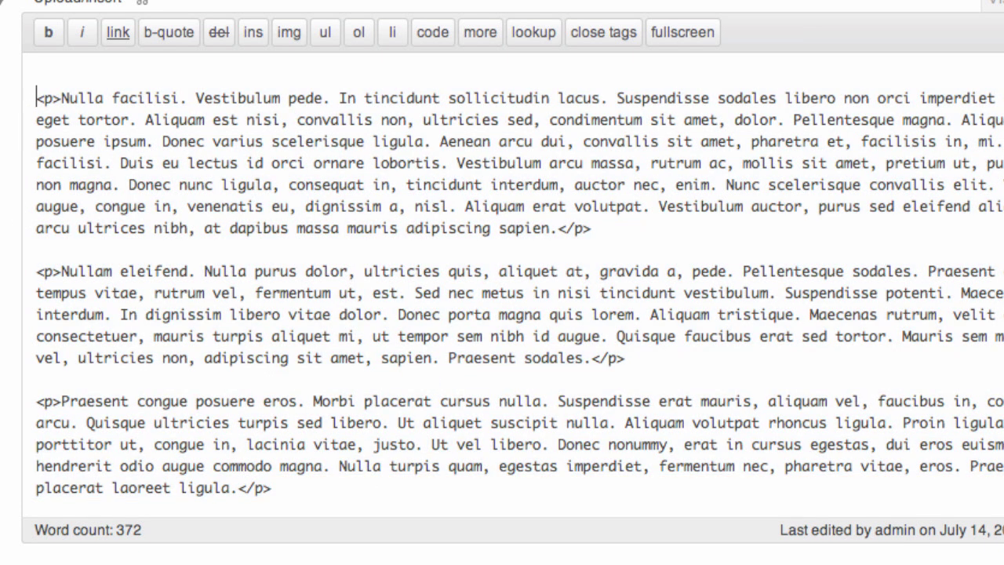
key(super+v)
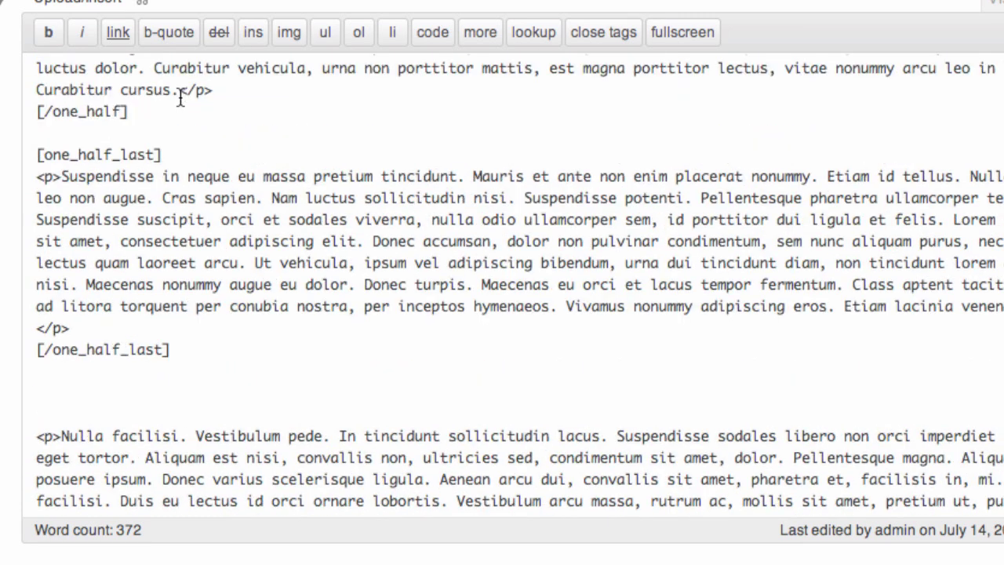
key(BackSpace)
key(BackSpace)
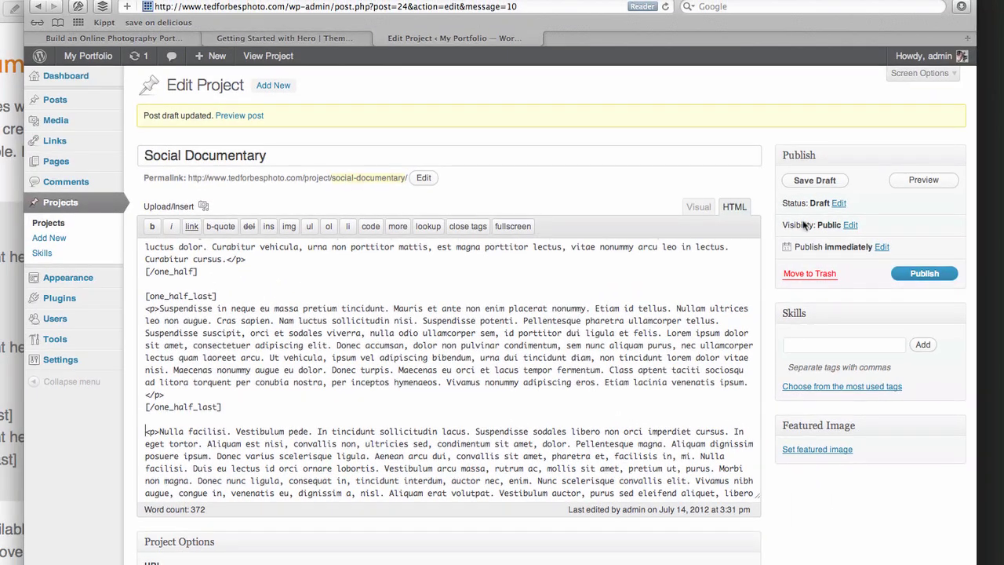
click(820, 182)
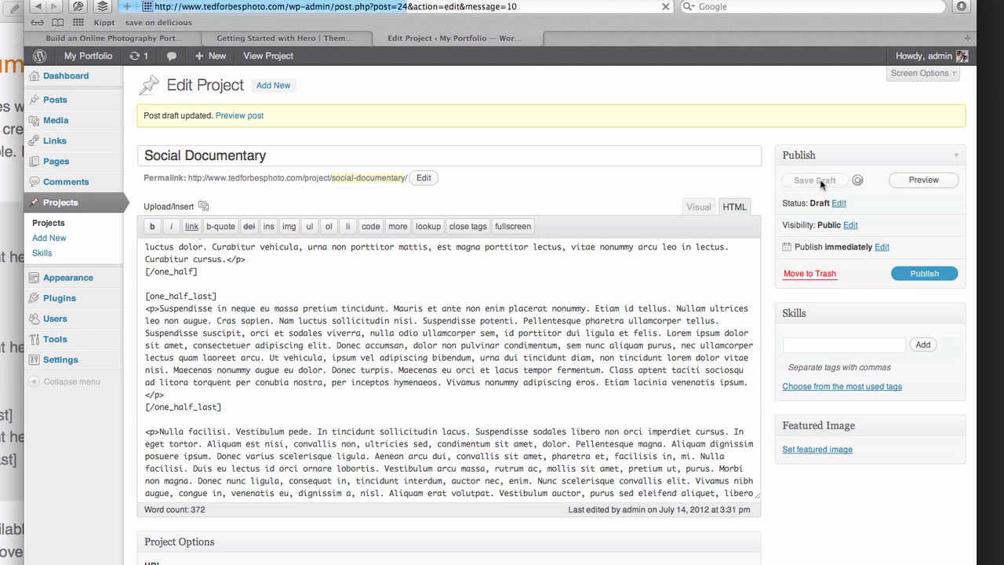
Step: Preview the Social Documentary project, check its slideshow and the two-column text below it, and close the preview
click(921, 181)
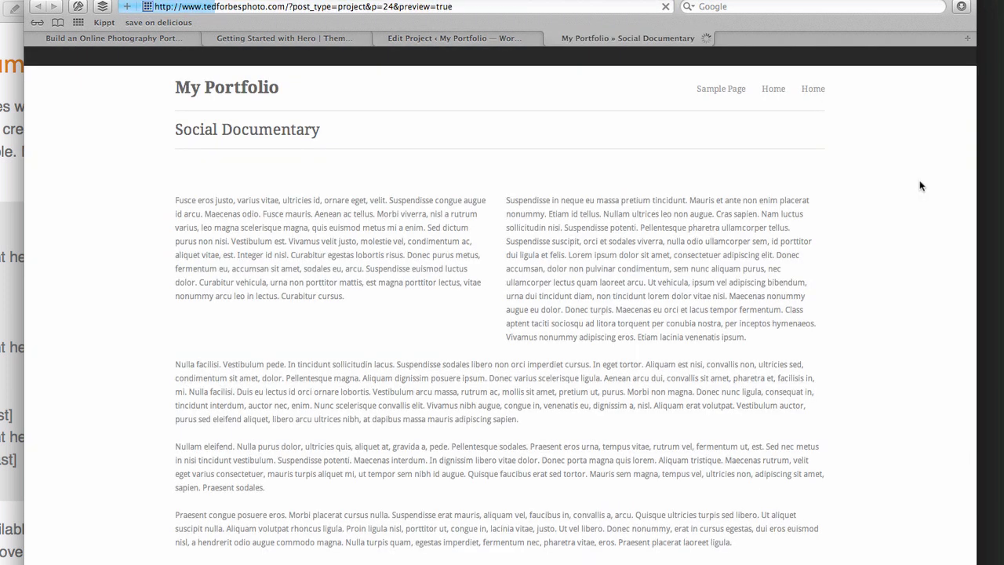
scroll(878, 371, down, 5)
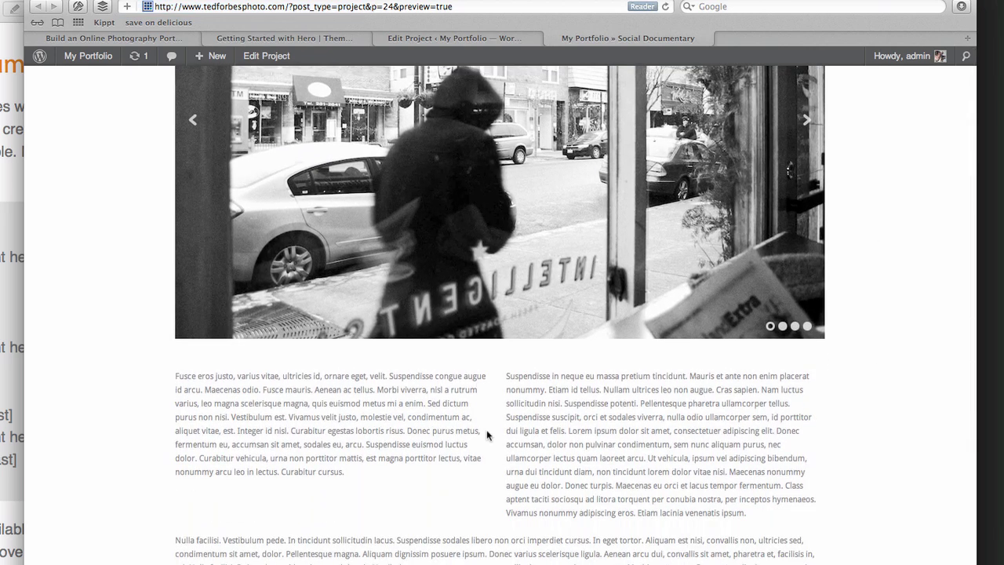
scroll(500, 314, down, 4)
scroll(500, 314, up, 2)
scroll(499, 314, up, 6)
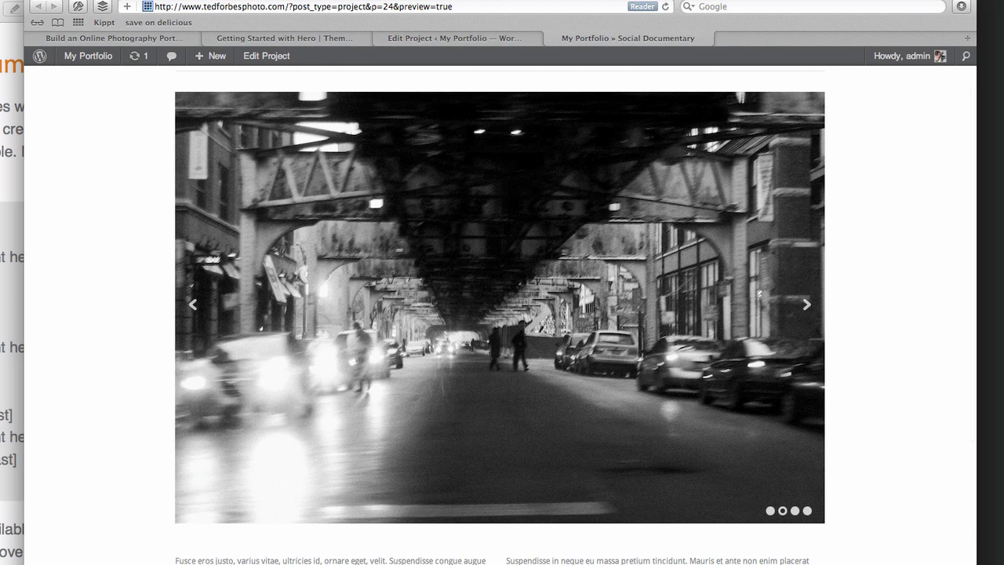
scroll(500, 528, down, 3)
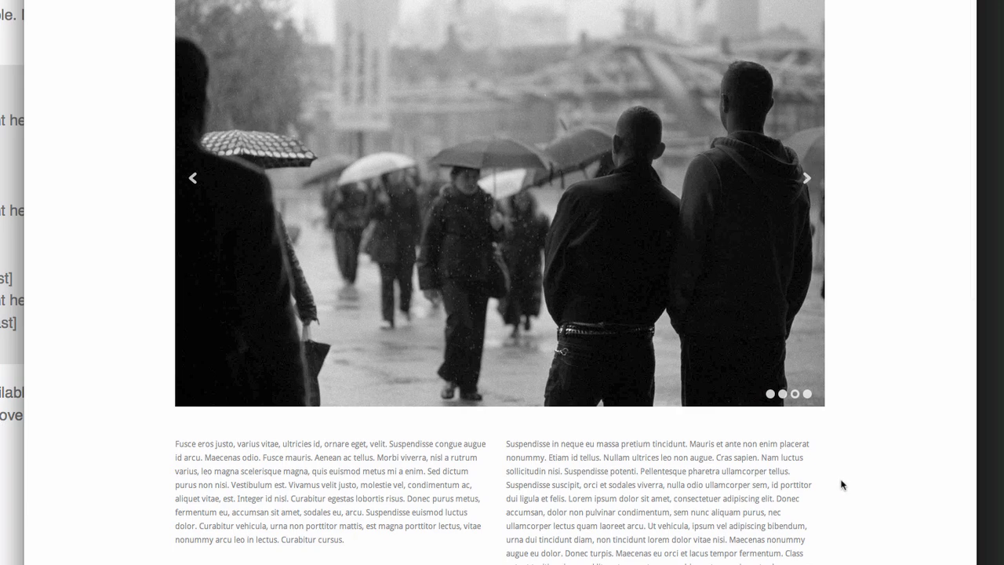
scroll(842, 485, down, 6)
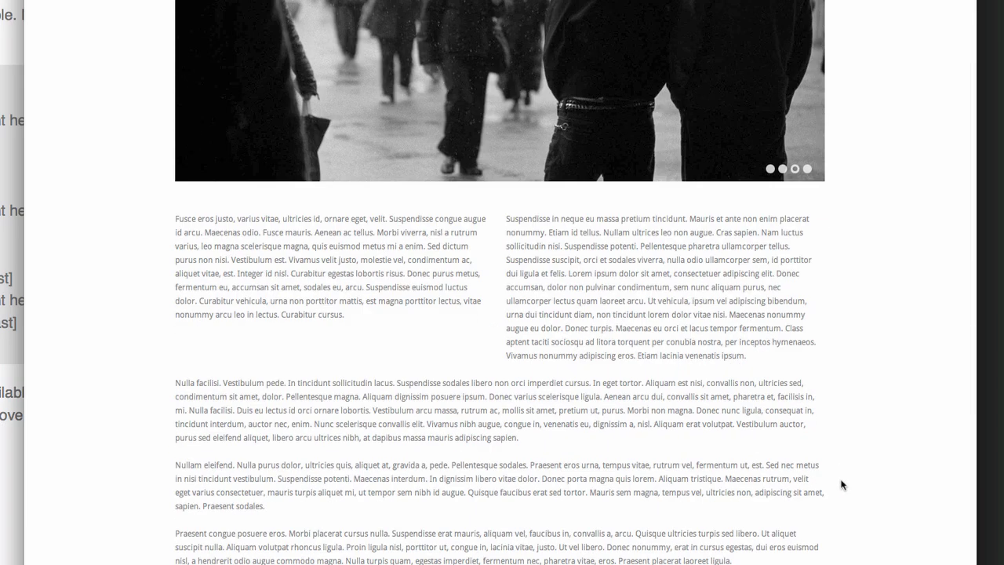
scroll(841, 485, up, 6)
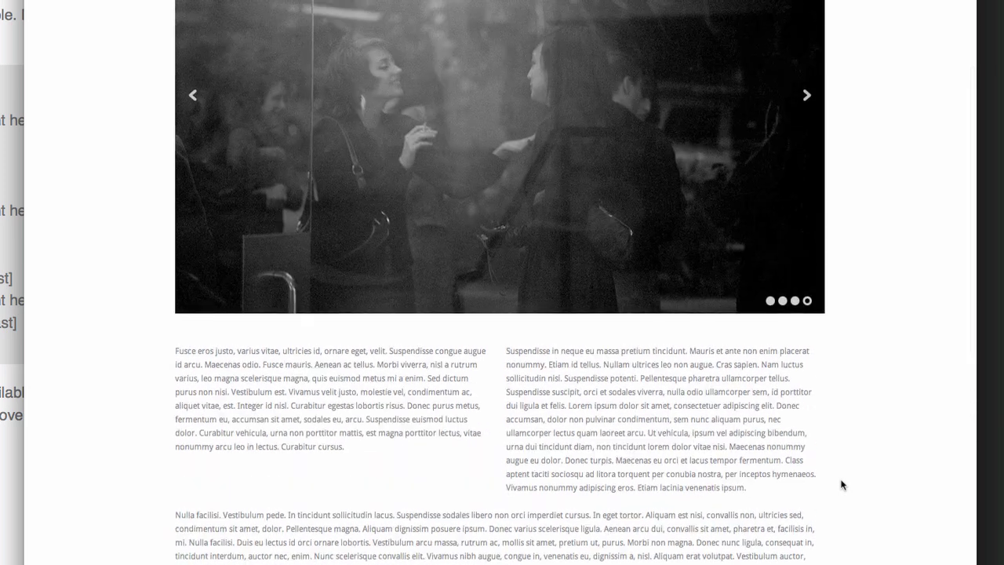
scroll(841, 484, up, 1)
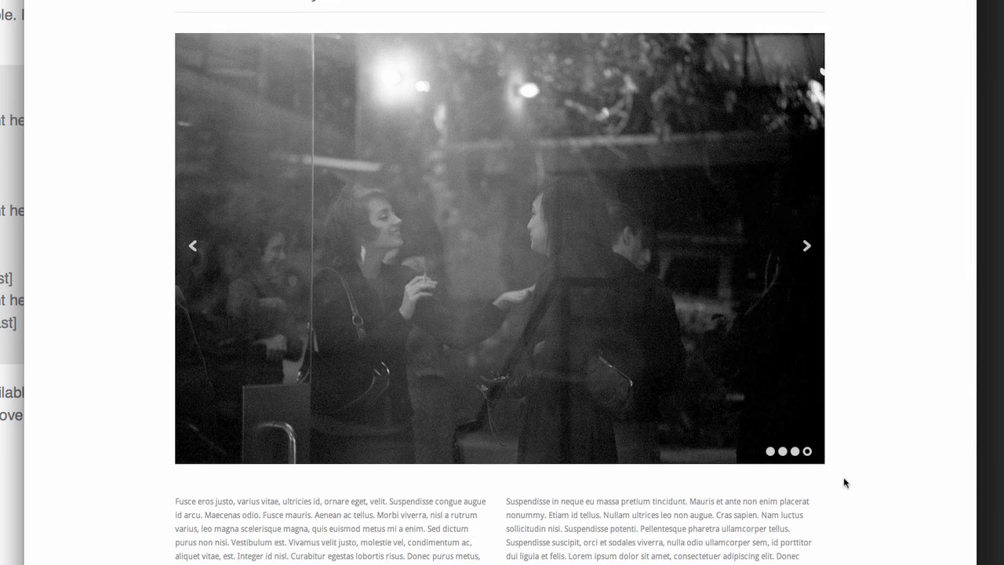
key(ctrl+w)
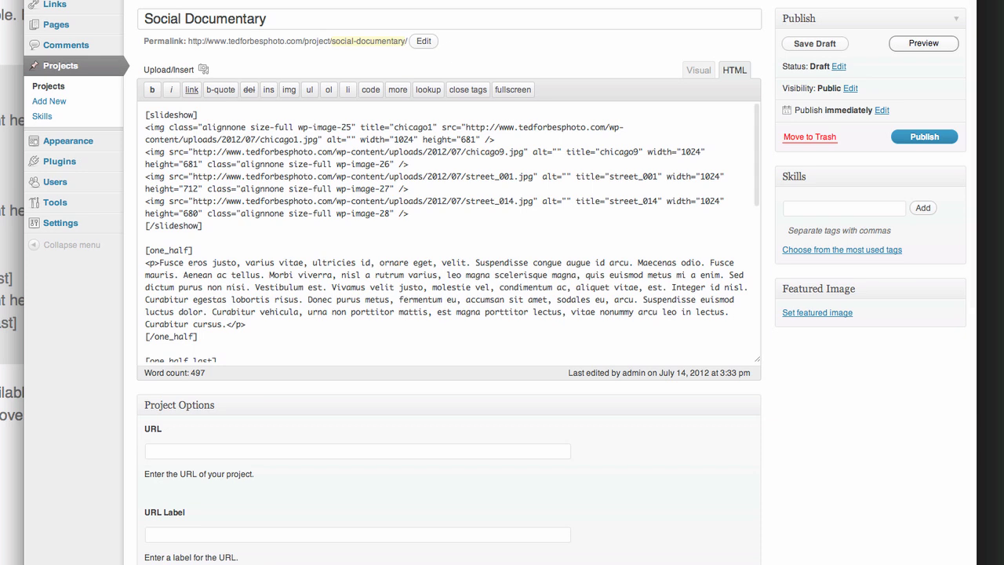
Step: Publish the Social Documentary project and visit the site's home page to check its Recent Projects section
click(924, 138)
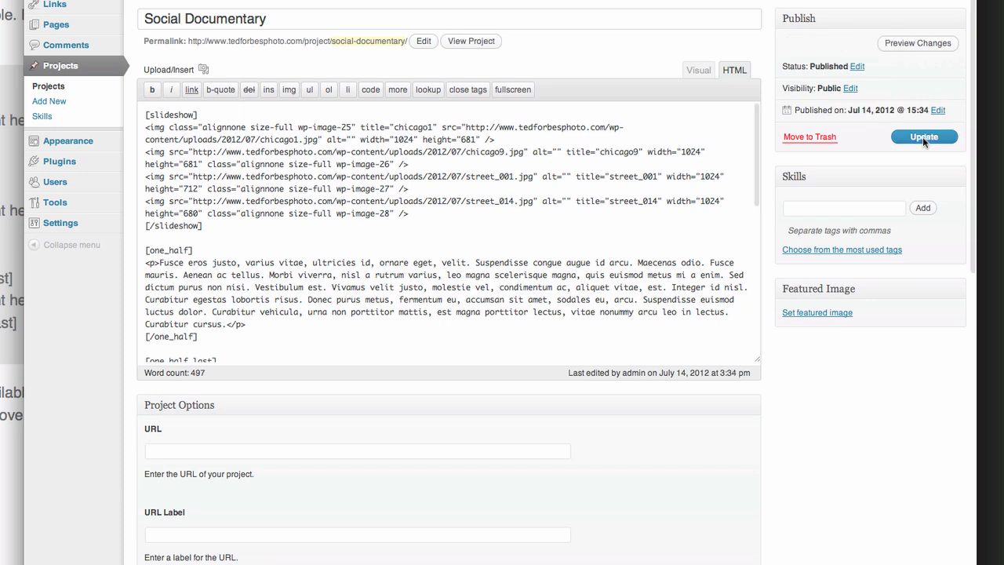
scroll(93, 65, up, 4)
mouse_move(92, 66)
click(94, 89)
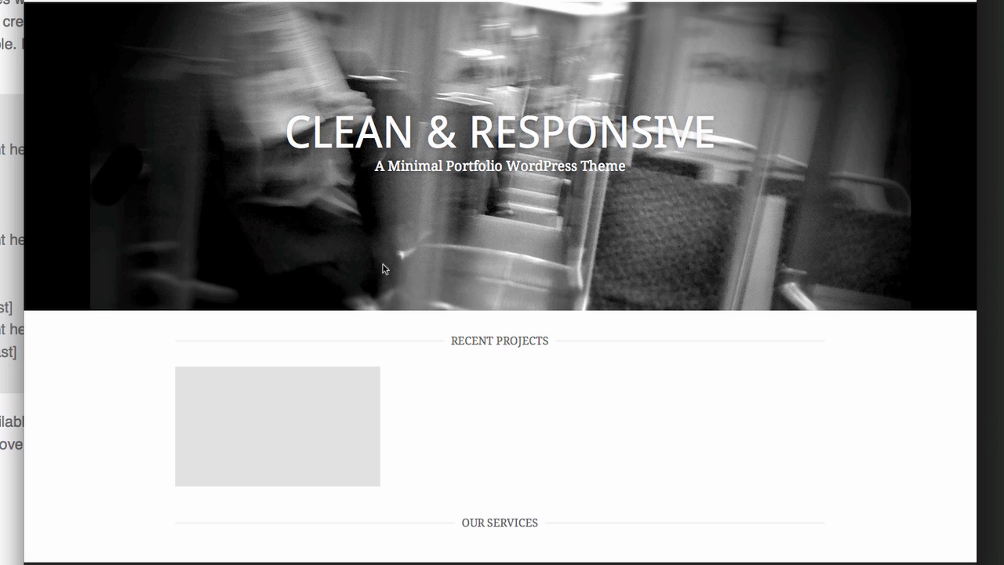
Step: Return to the dashboard and open the Social Documentary project for editing from the projects list
mouse_move(69, 46)
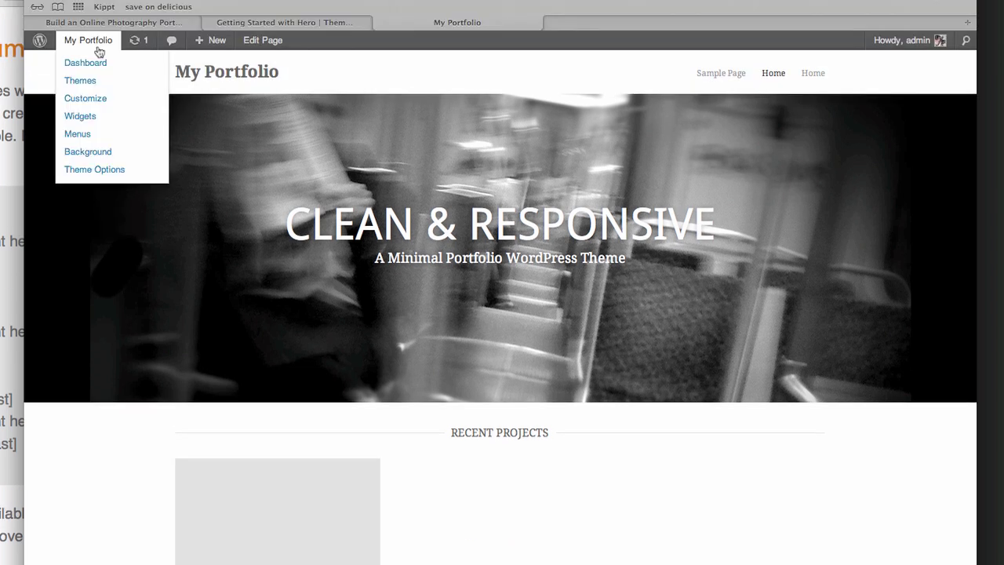
click(98, 66)
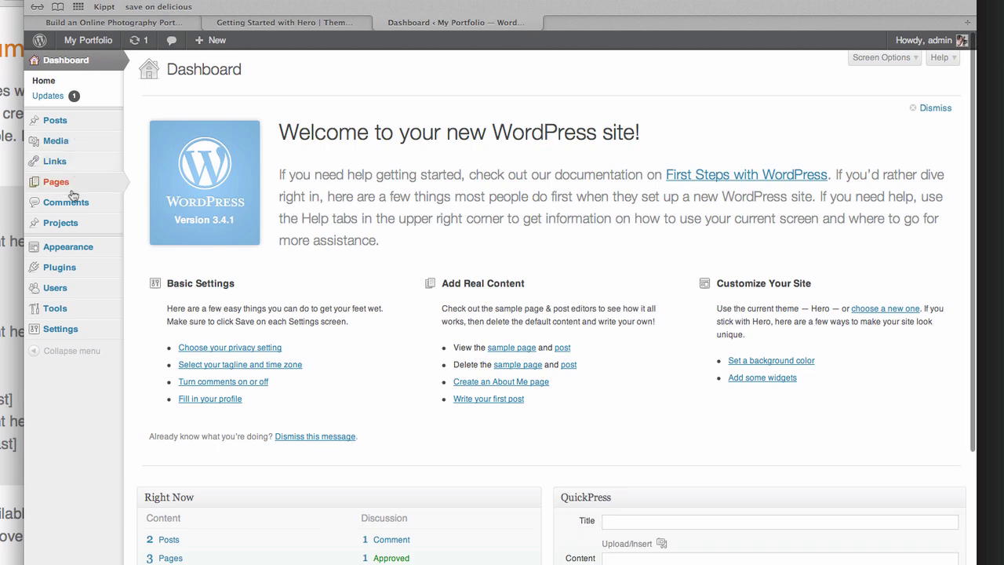
mouse_move(63, 224)
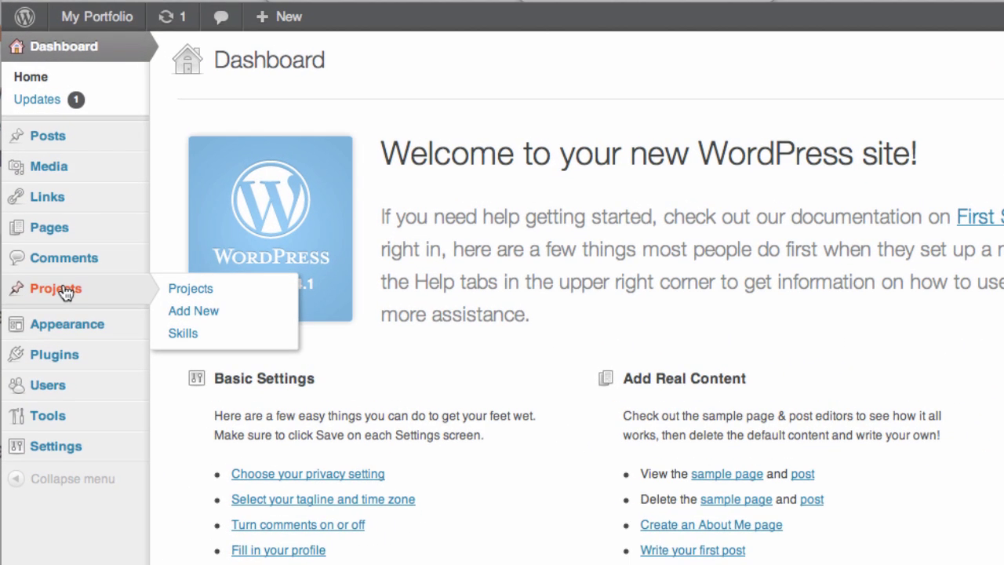
click(243, 292)
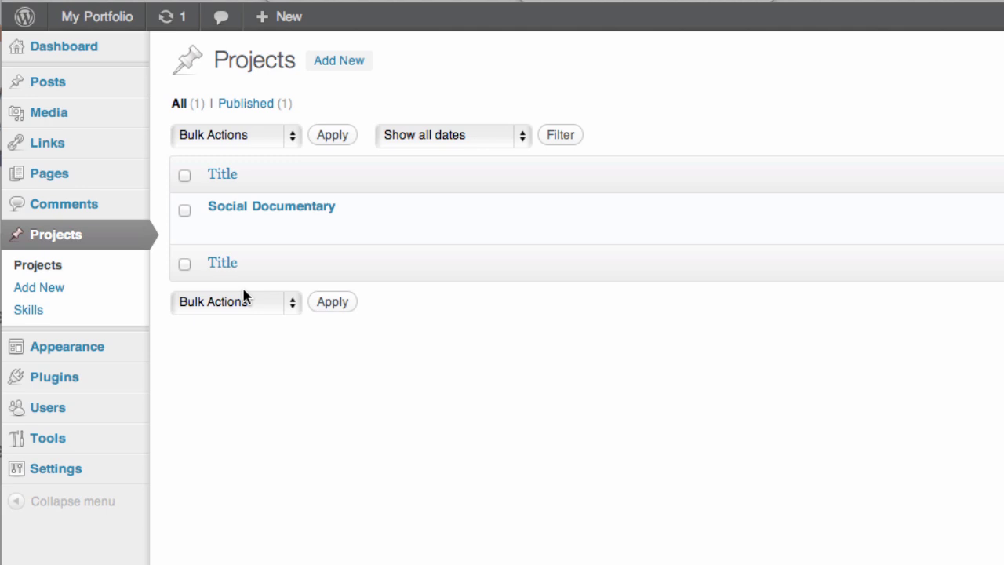
mouse_move(298, 217)
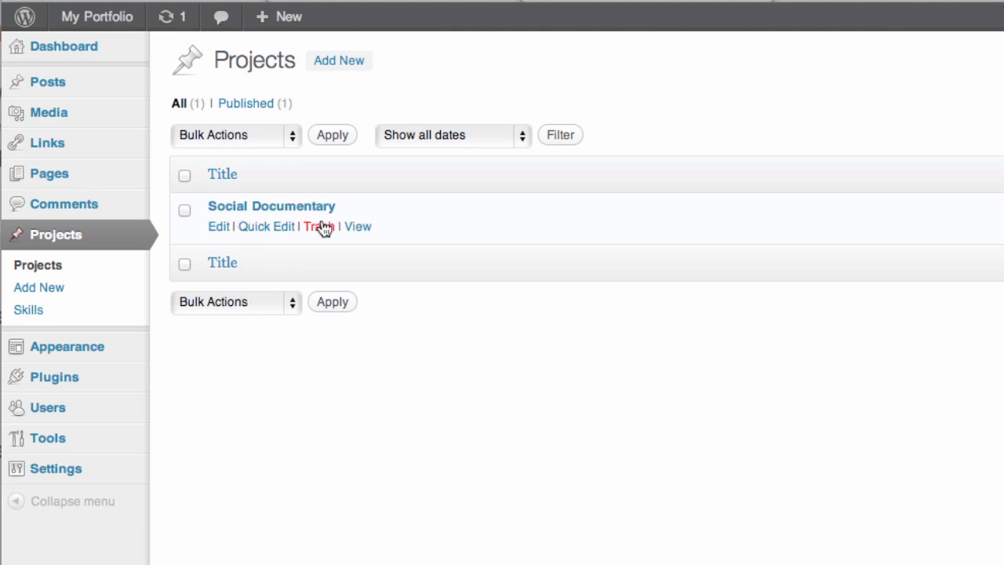
click(216, 225)
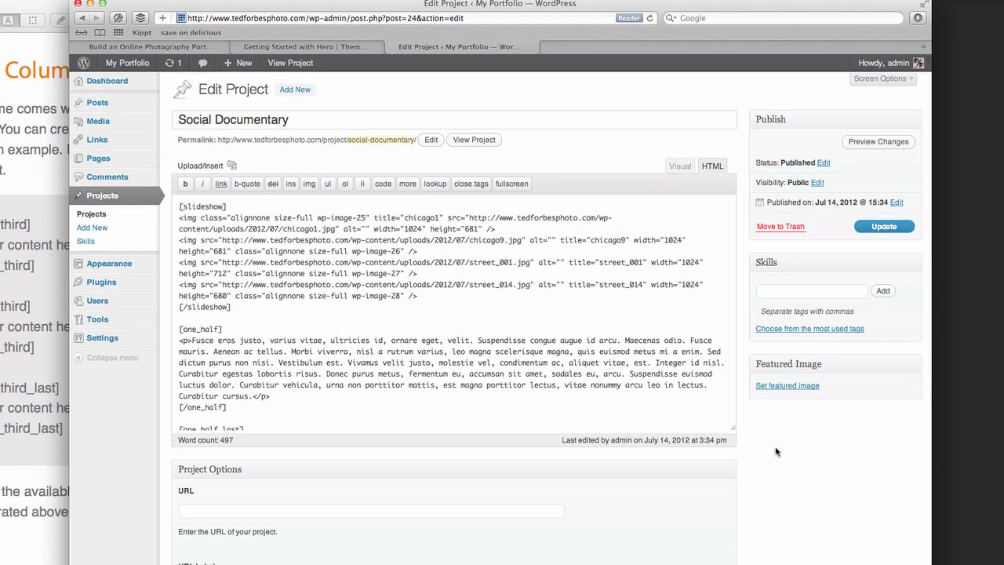
Step: Set chicago1 from the project's gallery as the featured image and update the project
scroll(775, 451, down, 2)
scroll(774, 451, up, 2)
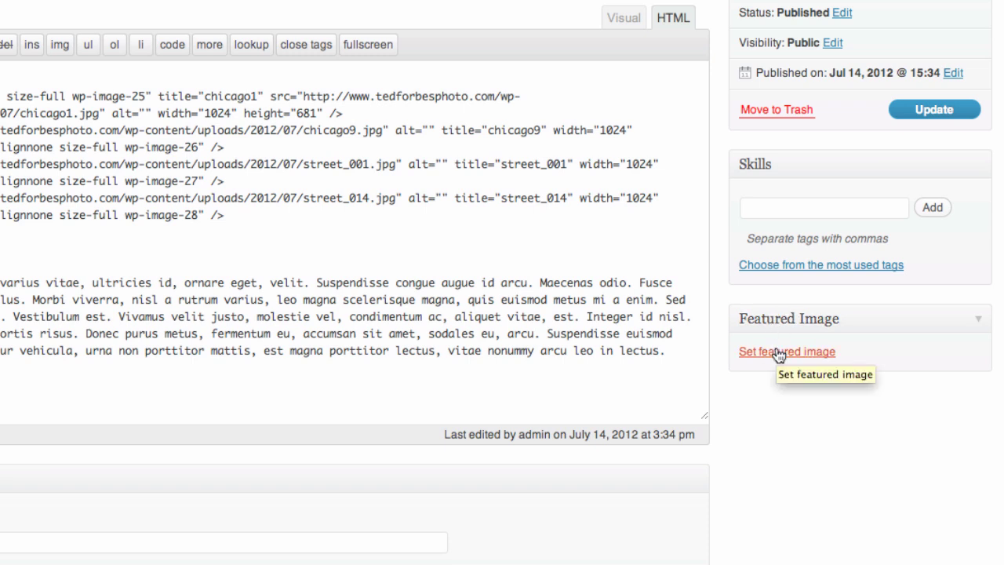
click(778, 353)
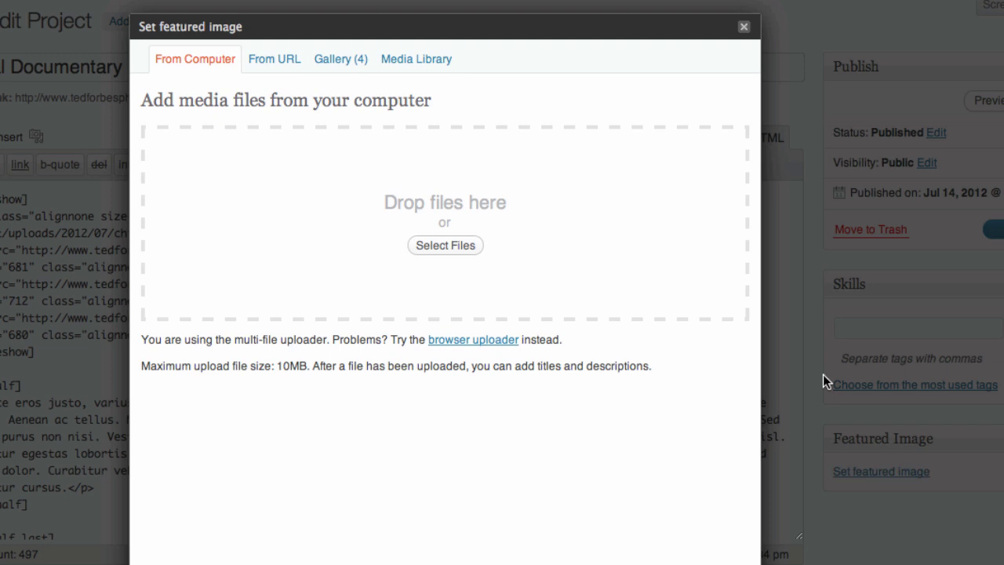
click(350, 61)
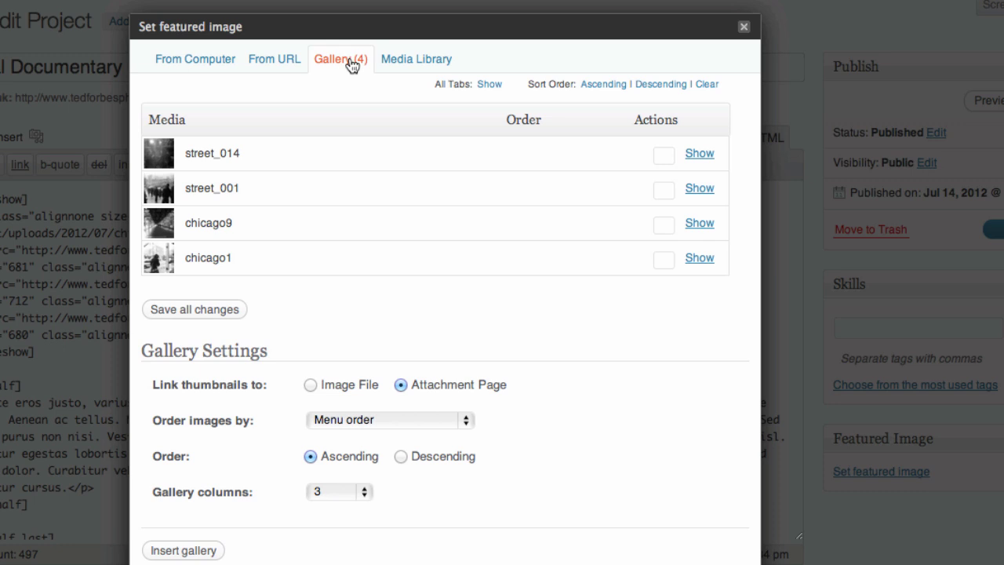
click(693, 262)
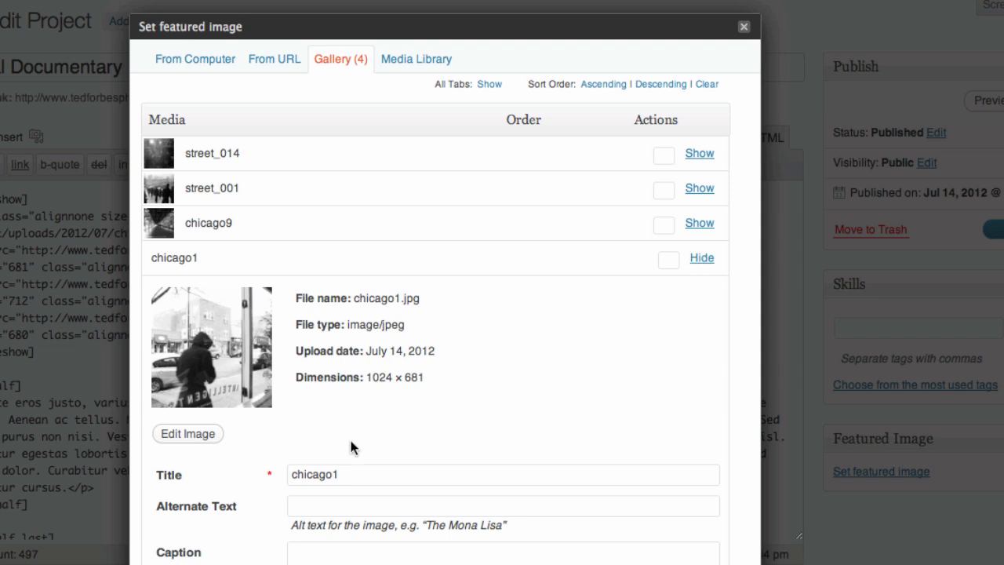
scroll(350, 441, down, 3)
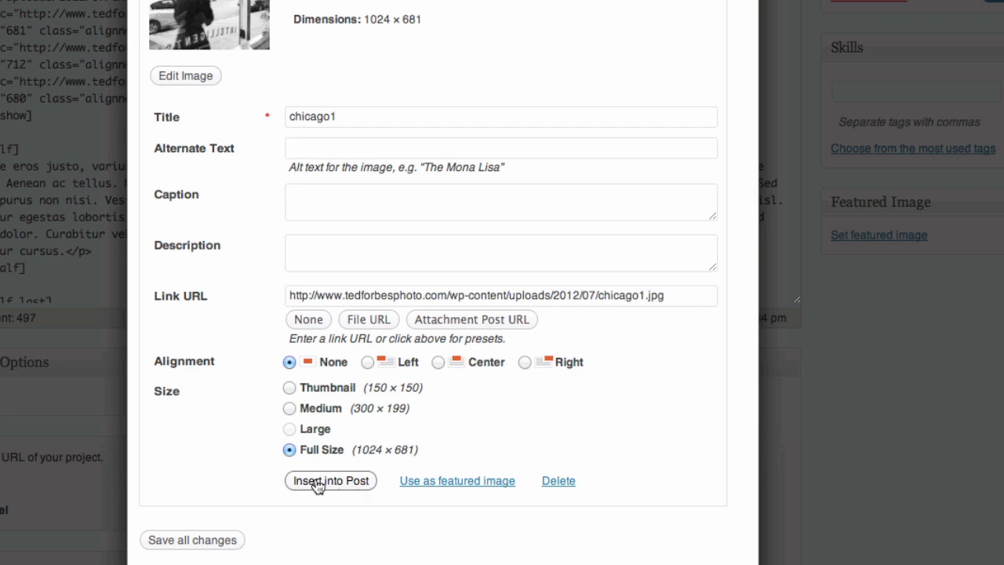
click(449, 481)
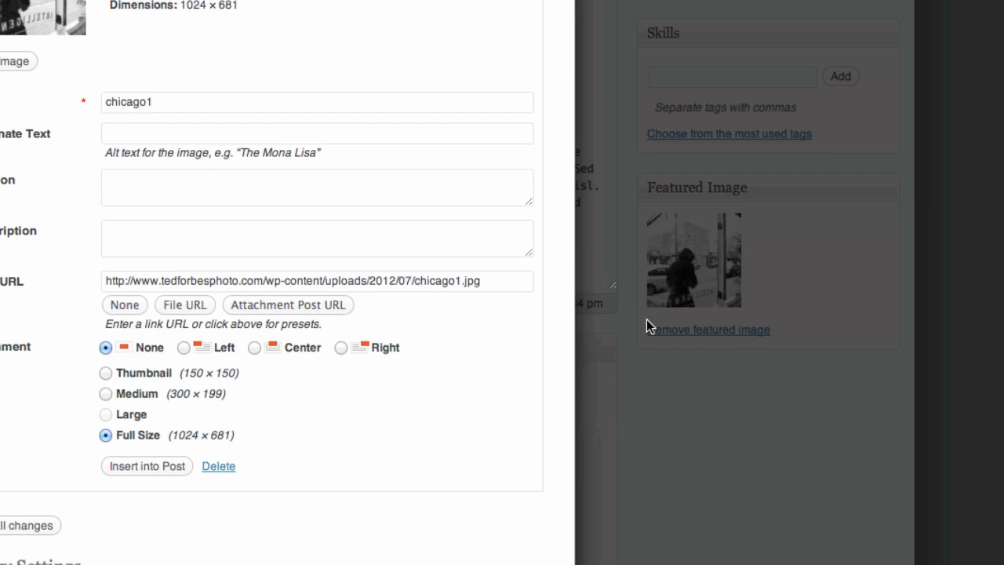
scroll(474, 402, down, 4)
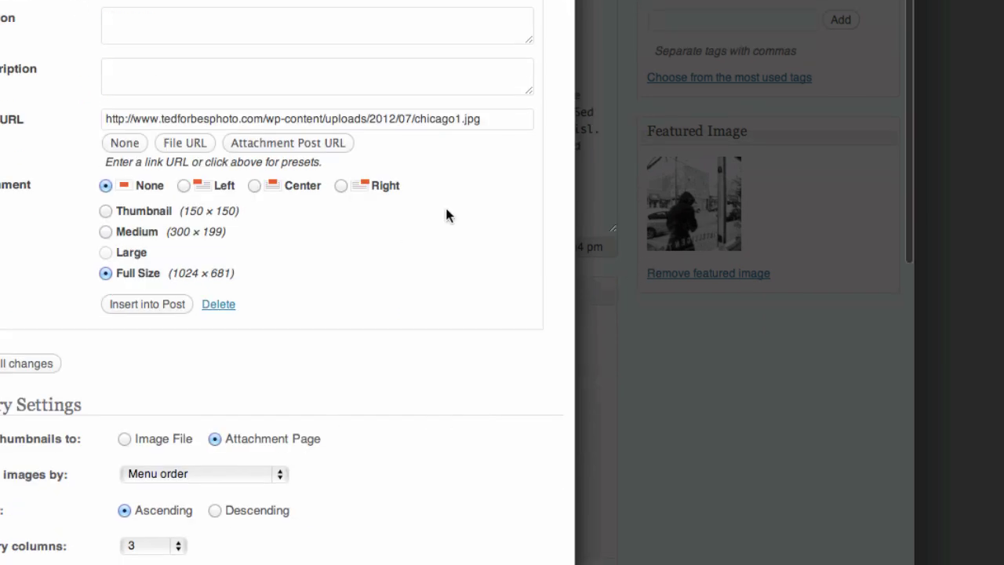
scroll(446, 214, up, 7)
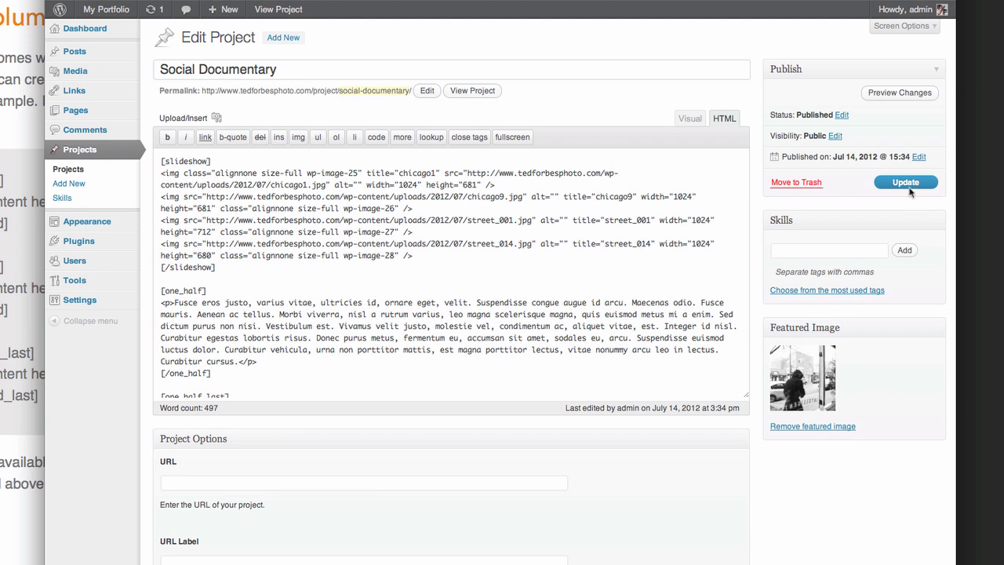
click(905, 182)
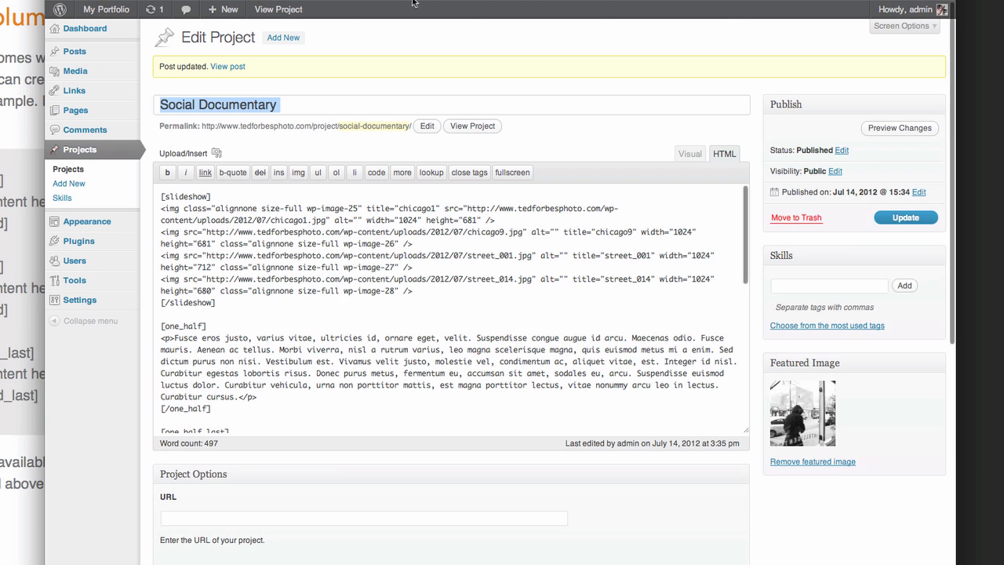
Step: Visit the site's home page and check the Social Documentary thumbnail under Recent Projects
mouse_move(110, 8)
click(116, 29)
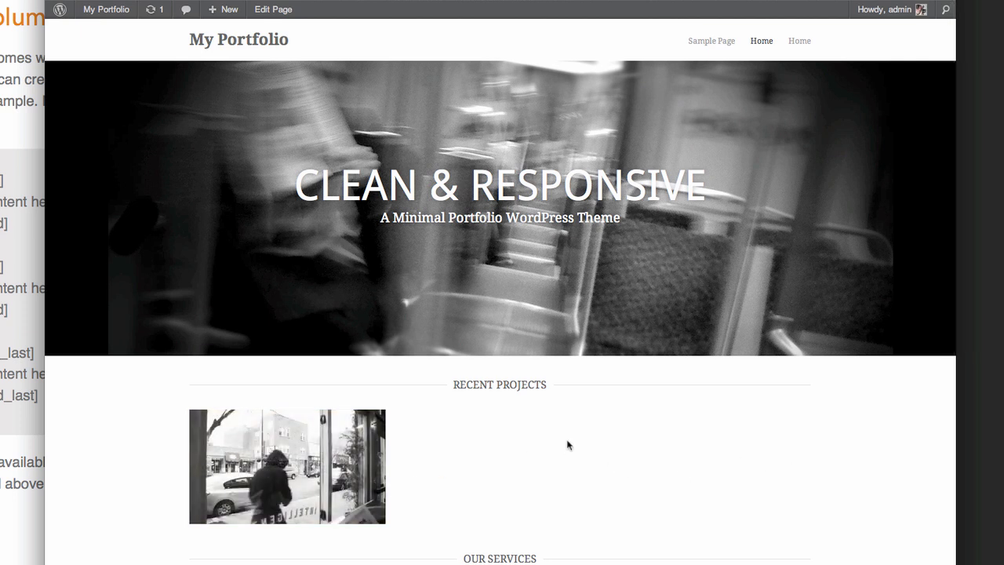
scroll(569, 445, down, 1)
scroll(567, 444, down, 1)
scroll(578, 466, up, 1)
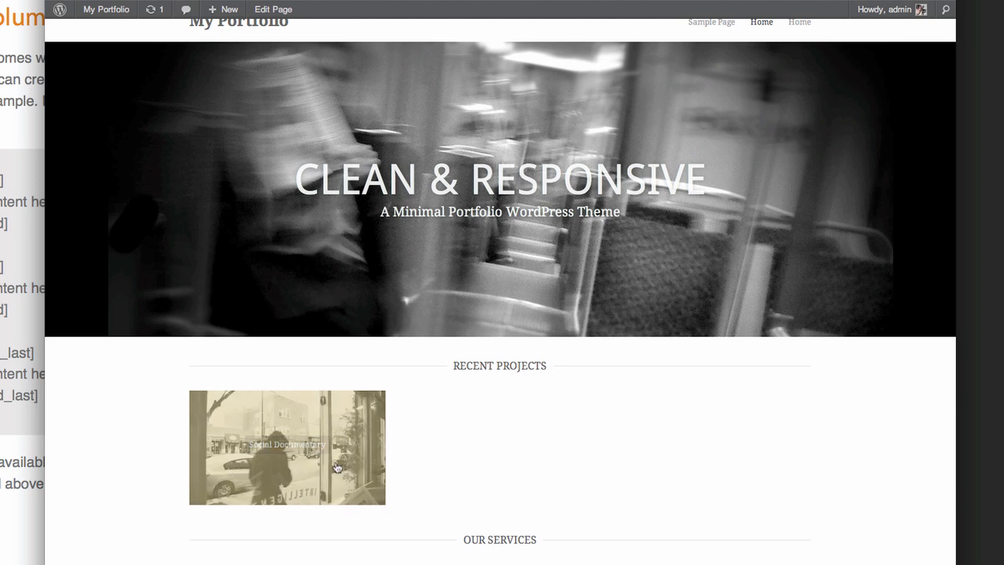
scroll(484, 425, up, 2)
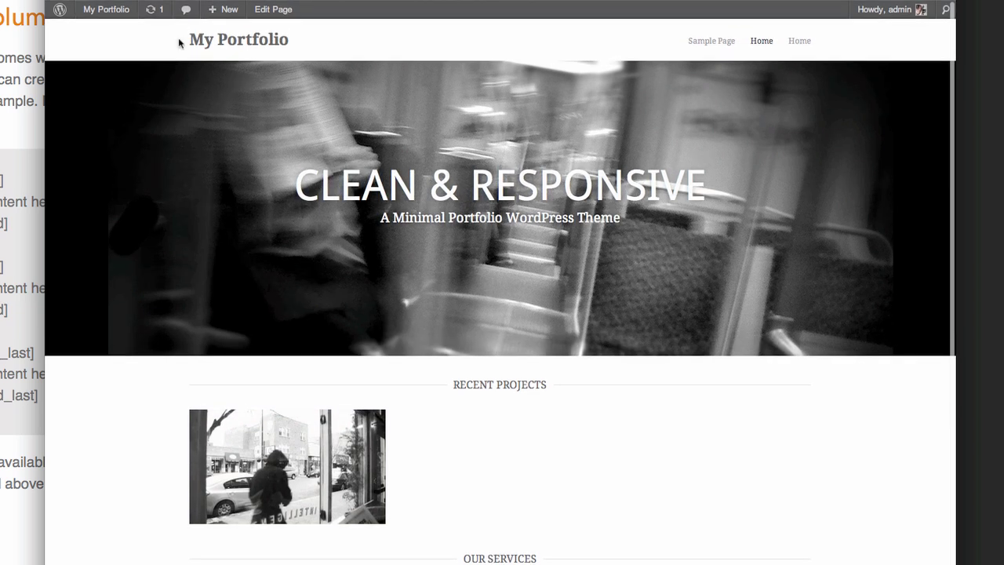
Step: Open the Hero theme options from the dashboard and review the Home Page settings for the banner, recent projects and featured pages
mouse_move(119, 15)
click(116, 31)
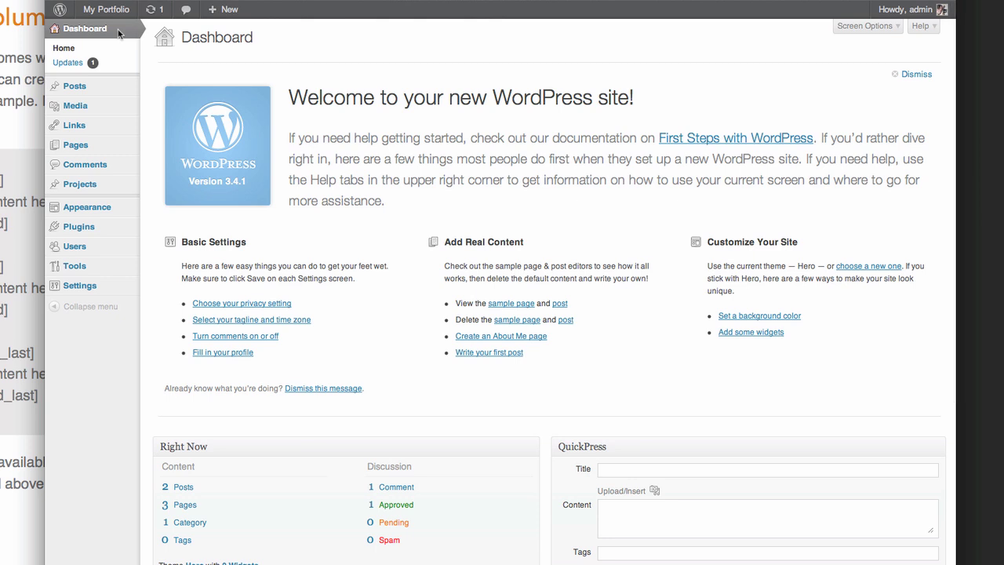
mouse_move(110, 207)
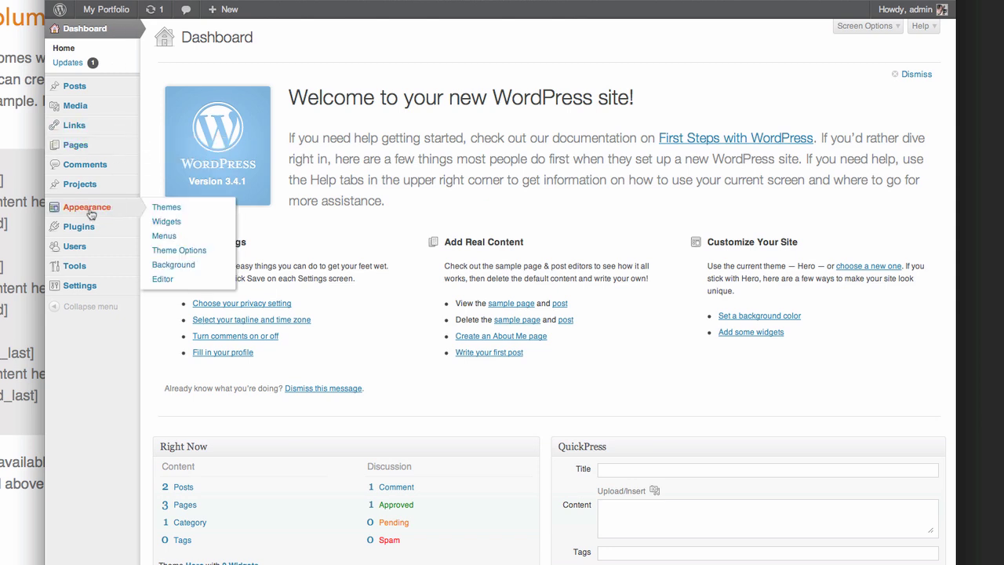
click(179, 250)
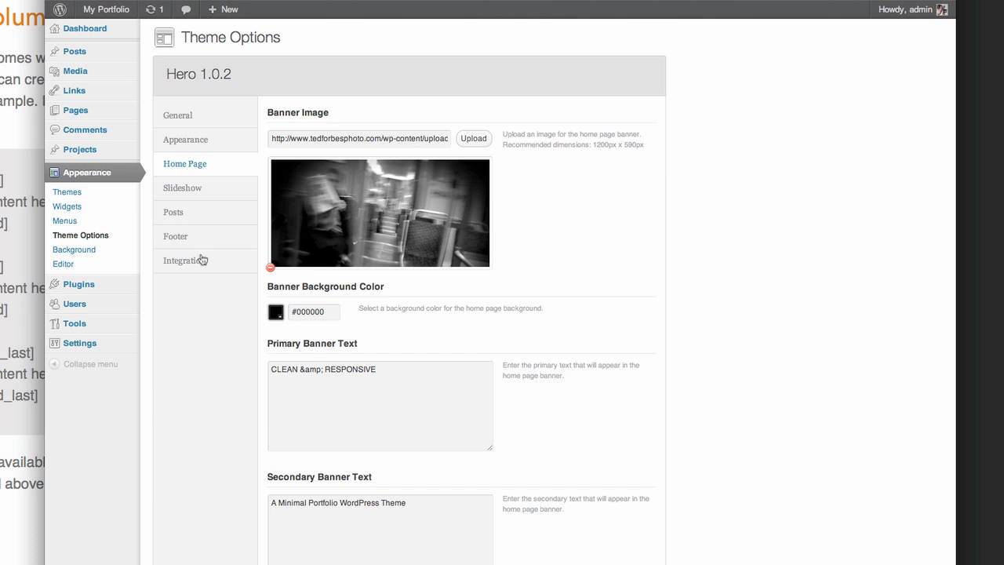
scroll(197, 311, down, 5)
scroll(197, 317, up, 5)
scroll(198, 317, down, 6)
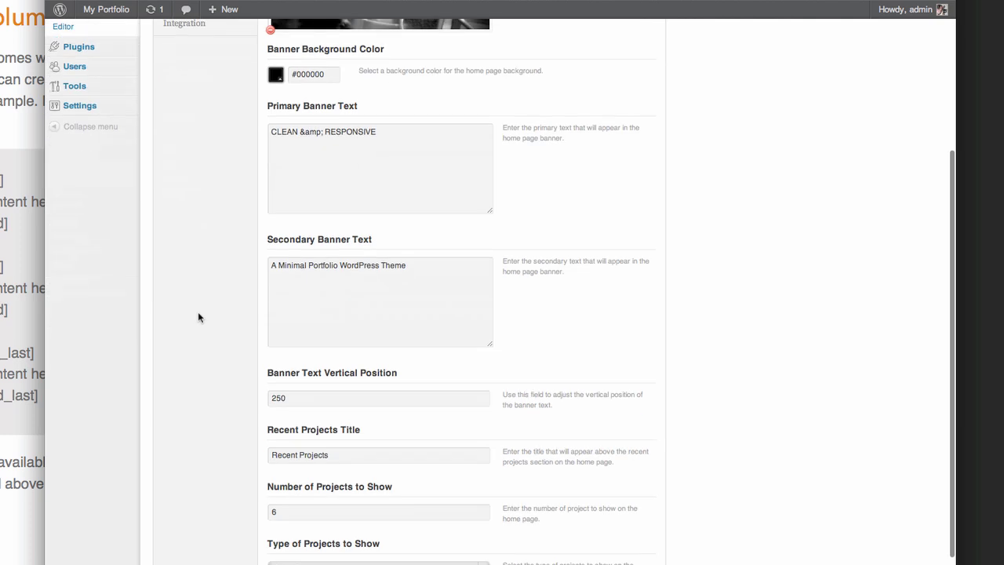
scroll(198, 317, down, 4)
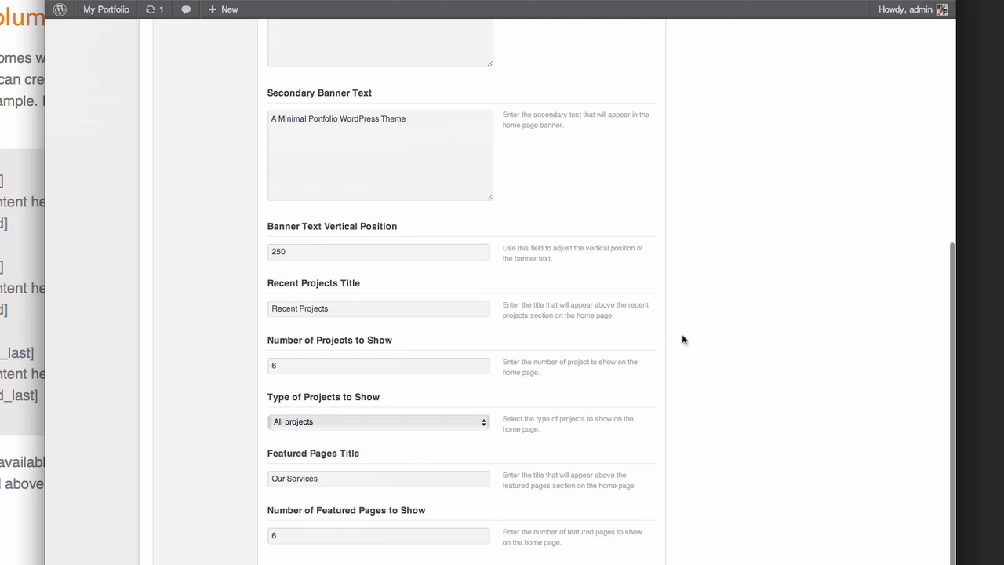
scroll(682, 335, up, 10)
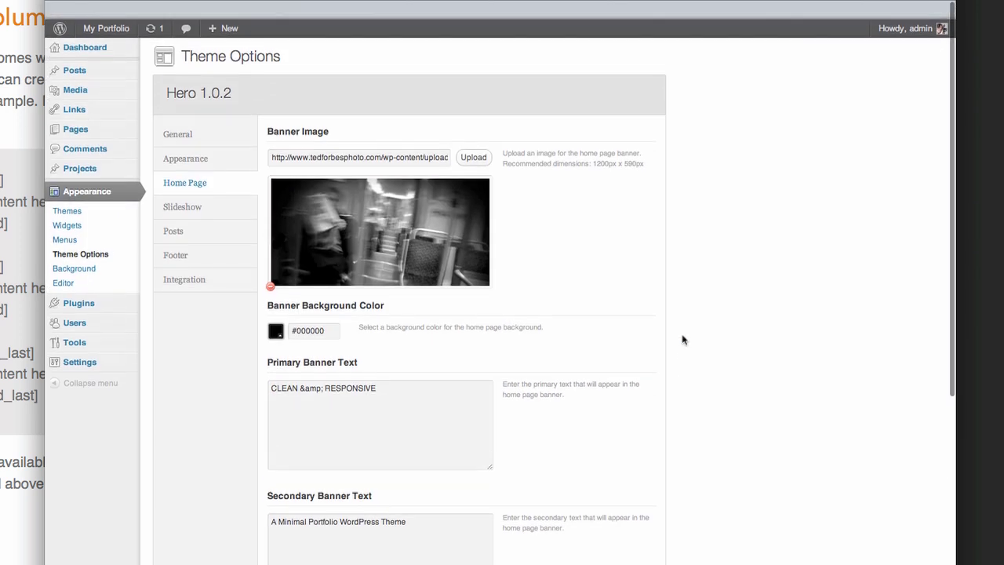
mouse_move(94, 26)
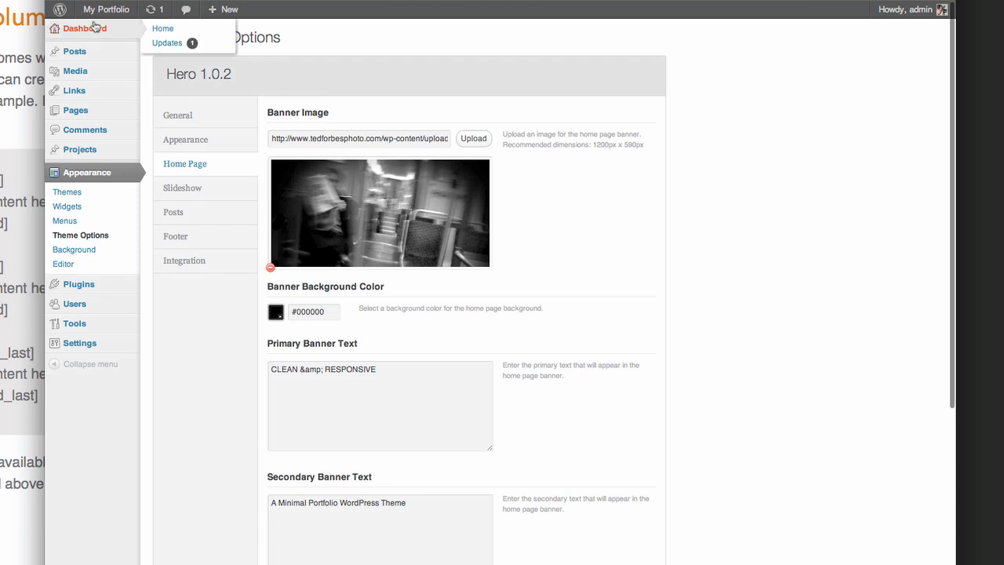